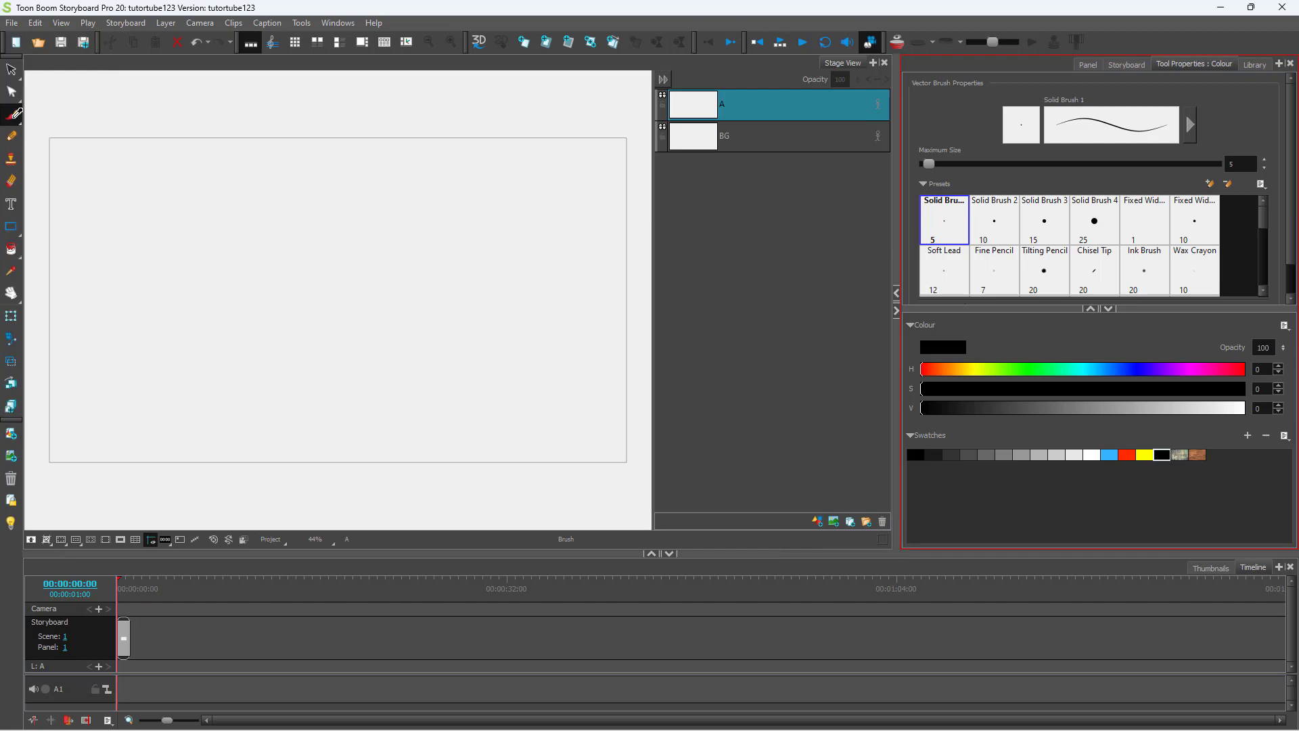
# Draw a small looping scribble with the regular Brush in the brown brick swatch
pyautogui.click(12, 117)
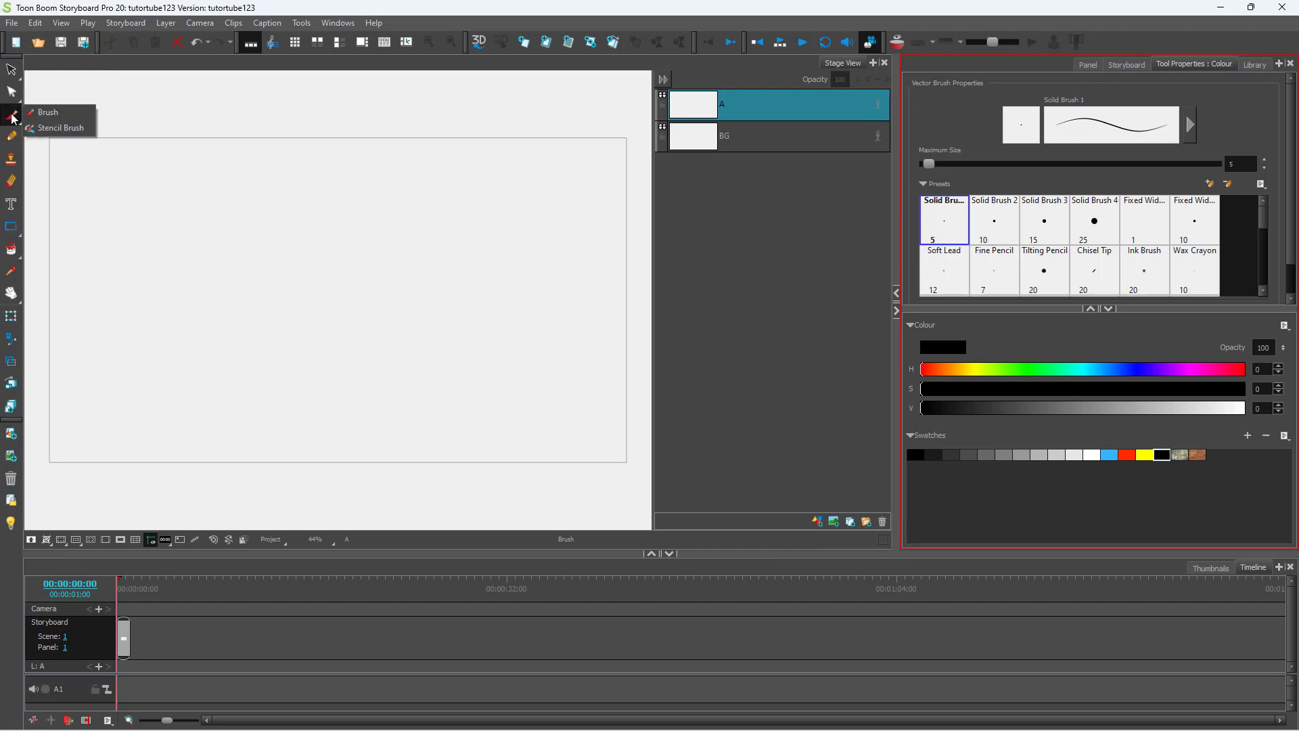
pyautogui.click(48, 113)
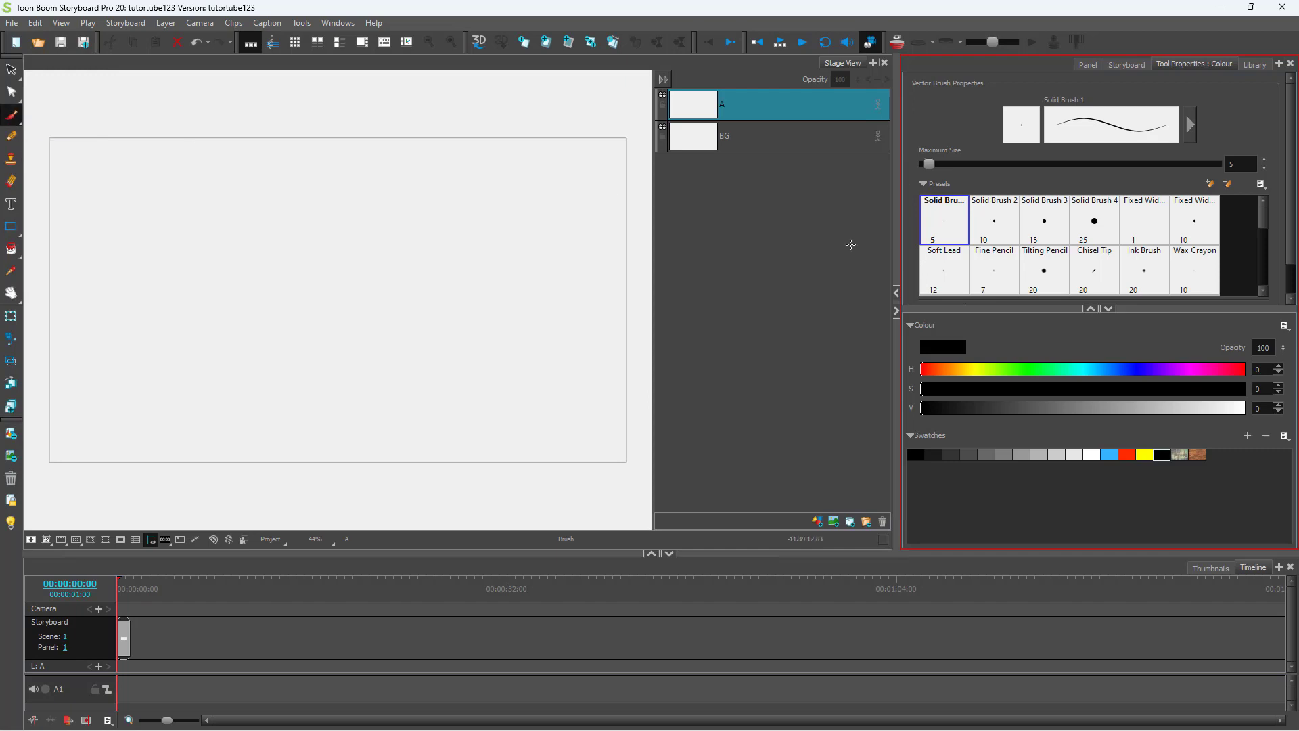
pyautogui.click(1198, 453)
pyautogui.moveTo(275, 290)
pyautogui.mouseDown()
pyautogui.moveTo(316, 275)
pyautogui.moveTo(283, 268)
pyautogui.mouseUp()
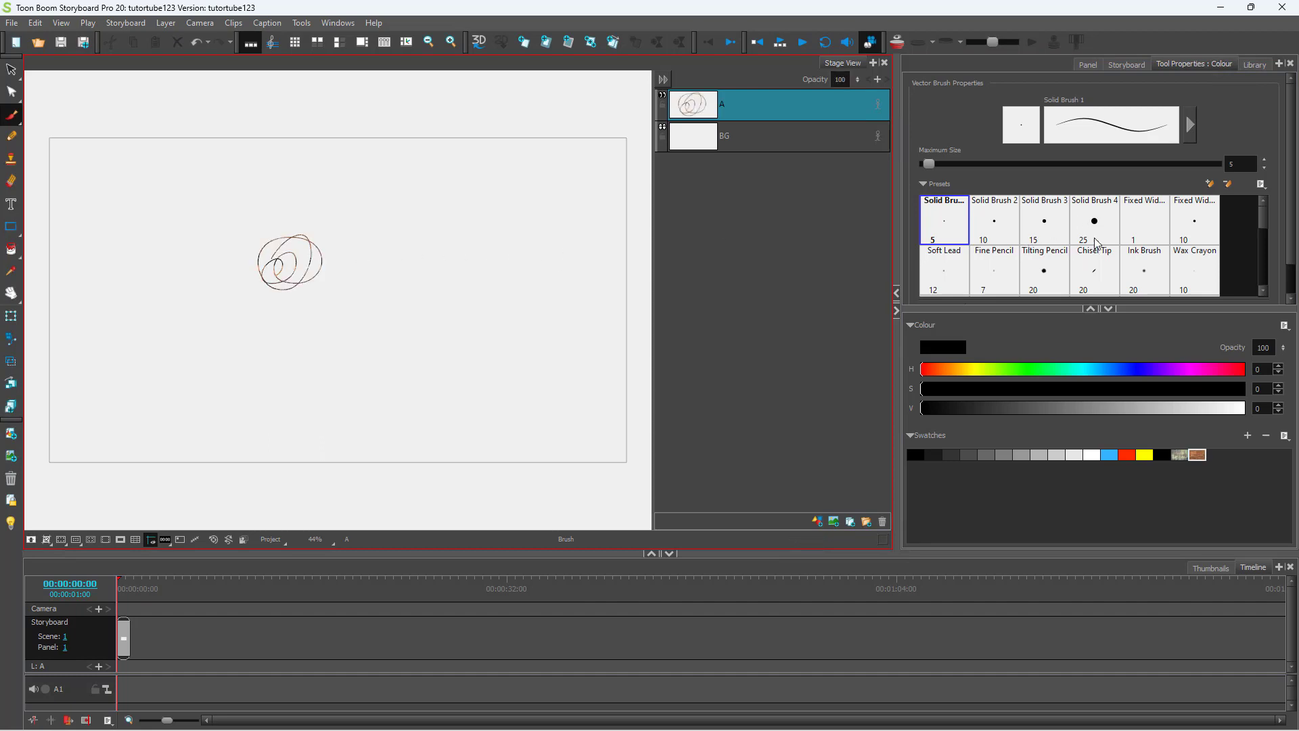
# Paint a large rough-edged blob beside it with the Pipe Cleaner preset at size 200.8
pyautogui.scroll(-3, 1095, 233)
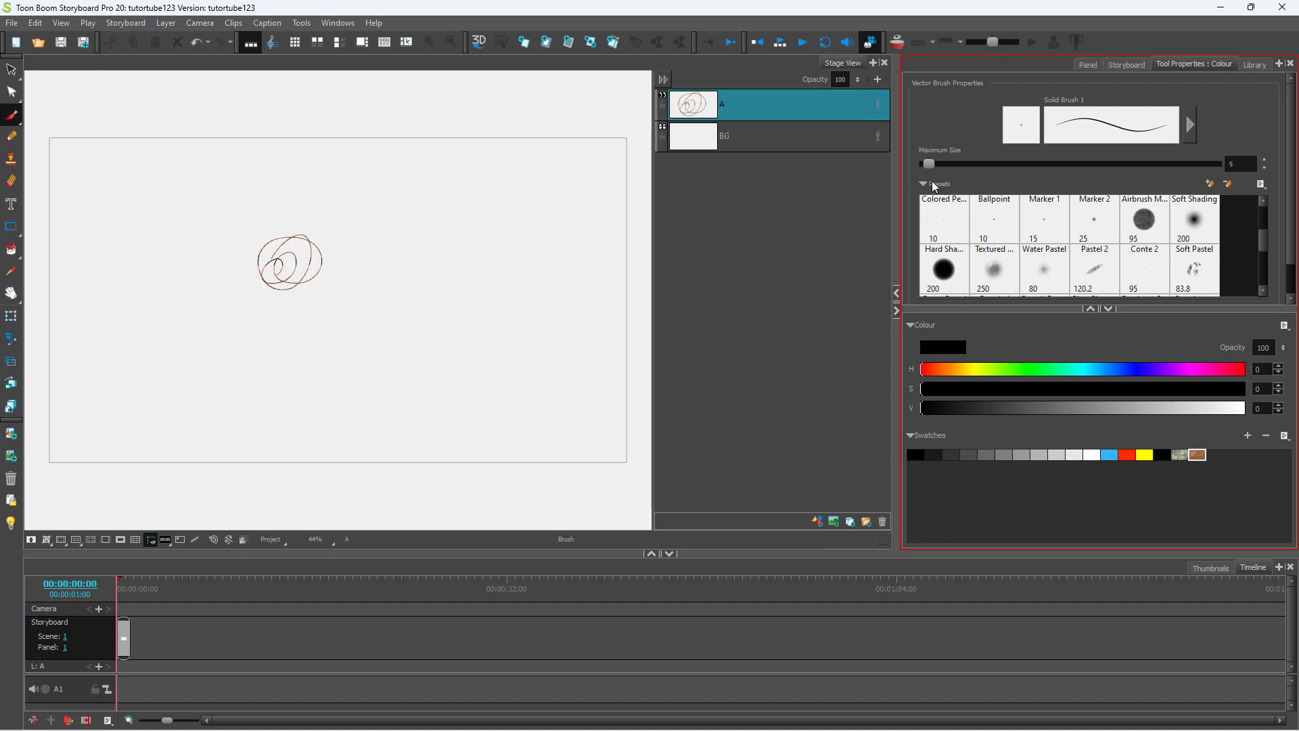
pyautogui.press('Down')
pyautogui.press('Down')
pyautogui.press('Down')
pyautogui.moveTo(939, 165); pyautogui.dragTo(1073, 166)
pyautogui.moveTo(477, 274)
pyautogui.mouseDown()
pyautogui.moveTo(514, 285)
pyautogui.moveTo(420, 271)
pyautogui.moveTo(488, 265)
pyautogui.moveTo(399, 318)
pyautogui.moveTo(443, 337)
pyautogui.mouseUp()
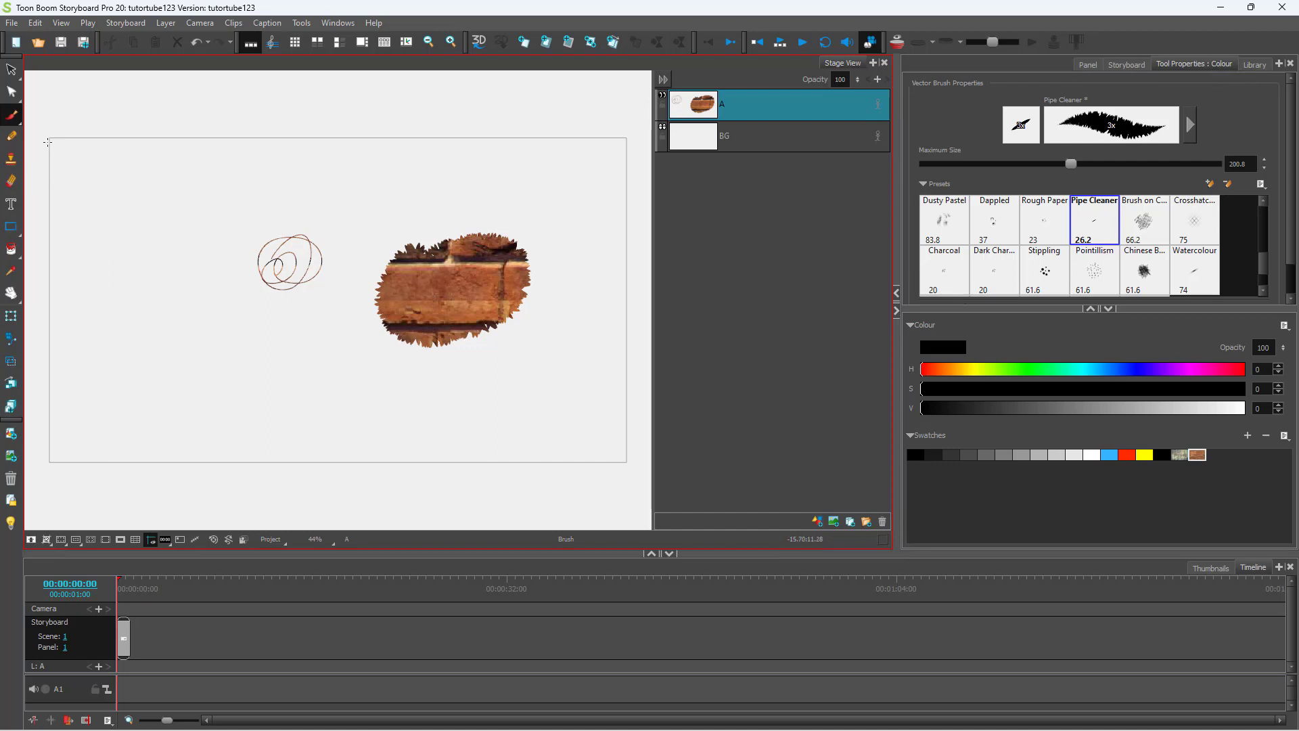
# Move the brick blob's texture origin down and to the left with Edit Gradient/Texture
pyautogui.click(12, 97)
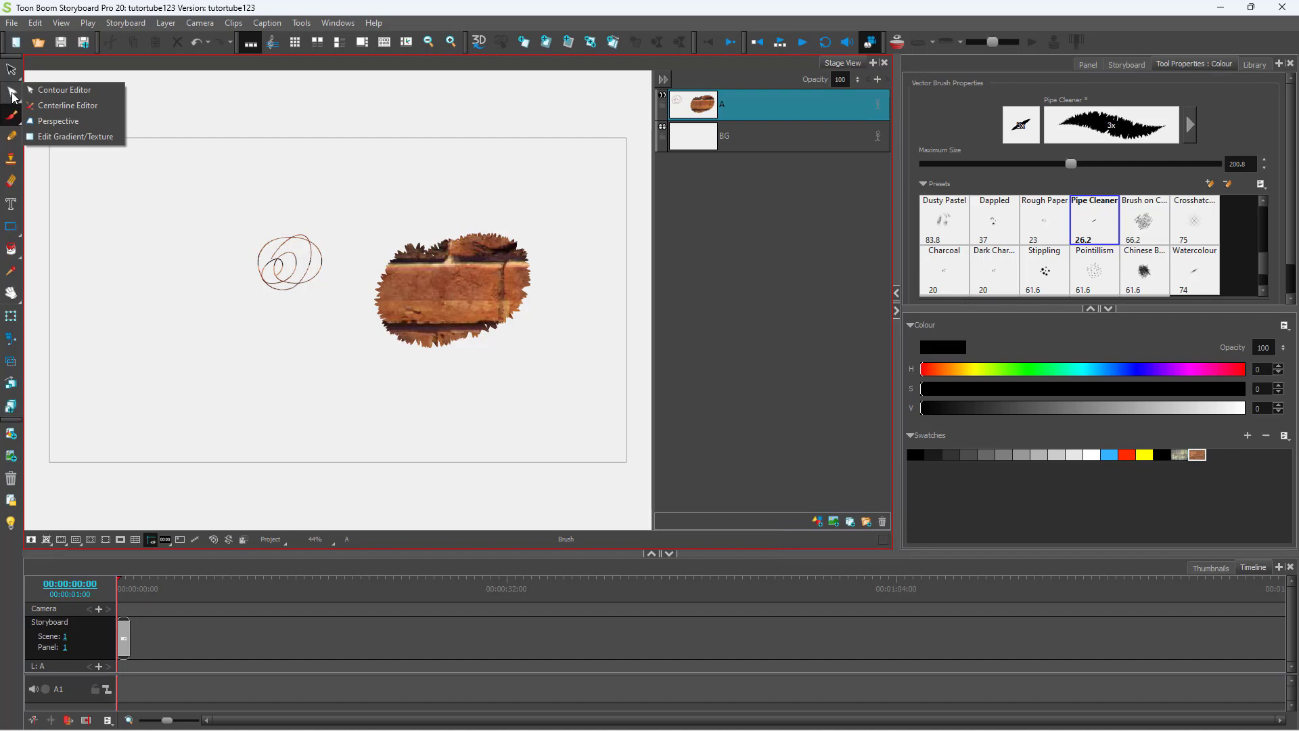
pyautogui.click(60, 141)
pyautogui.click(480, 293)
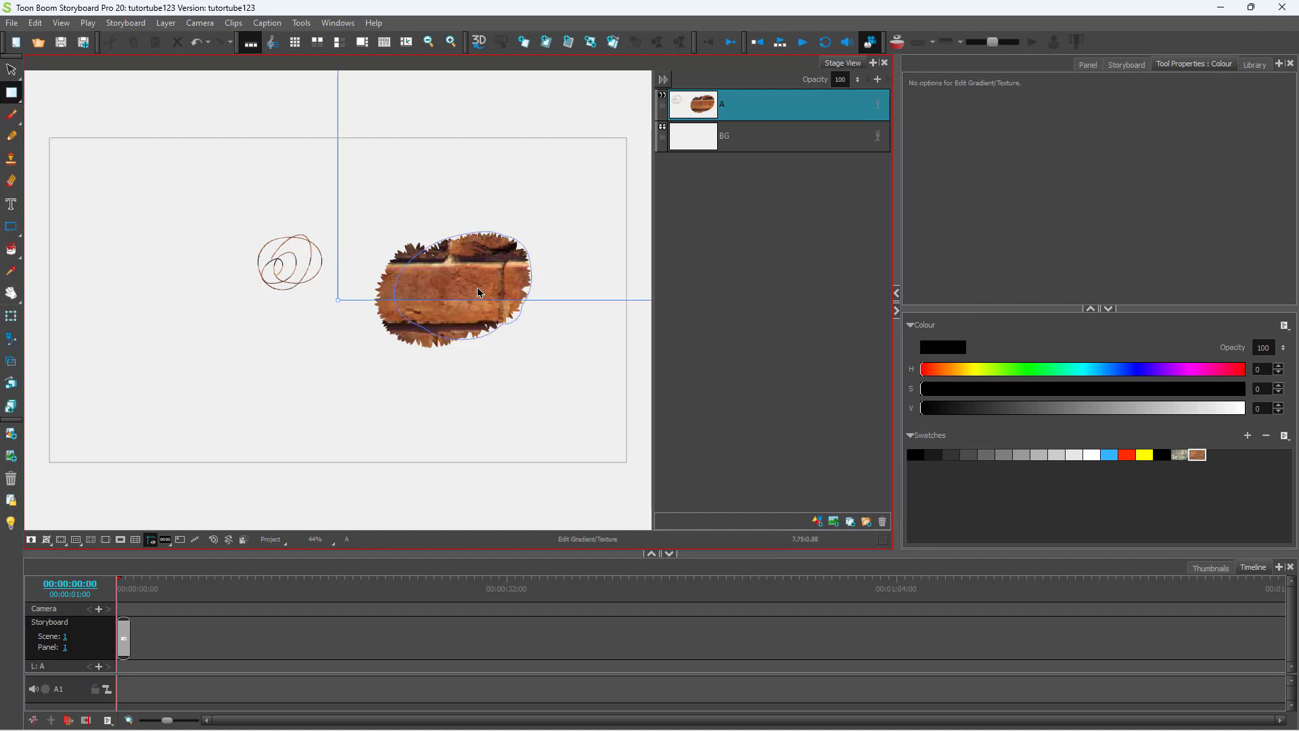
pyautogui.scroll(-5, 480, 302)
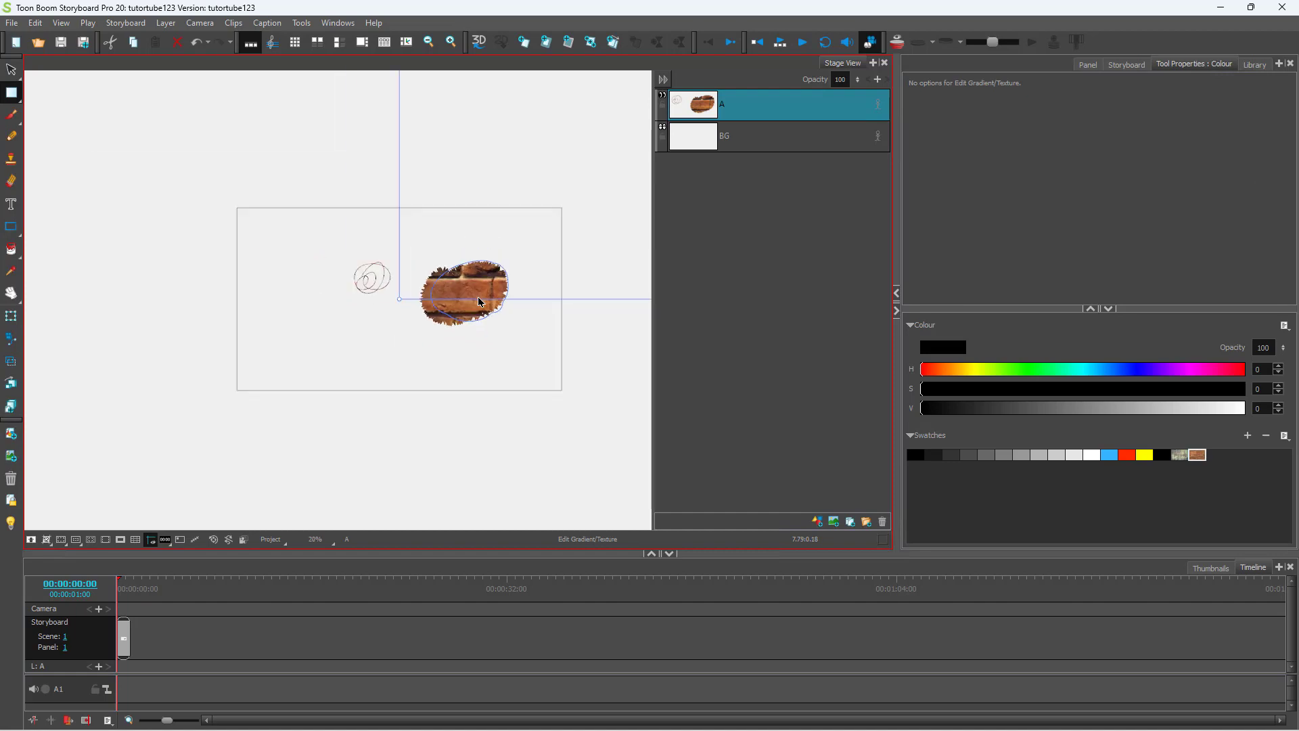
pyautogui.scroll(2, 561, 255)
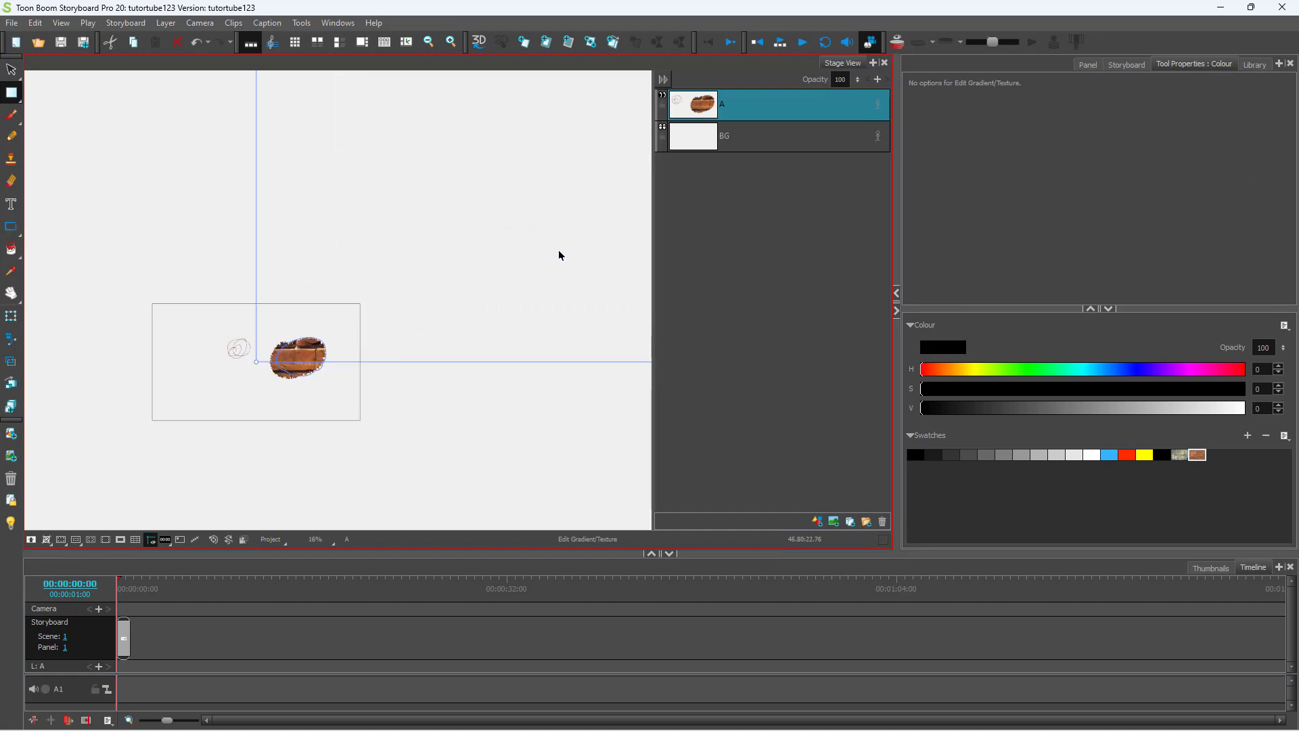
pyautogui.scroll(-2, 436, 281)
pyautogui.click(350, 330)
pyautogui.scroll(1, 396, 208)
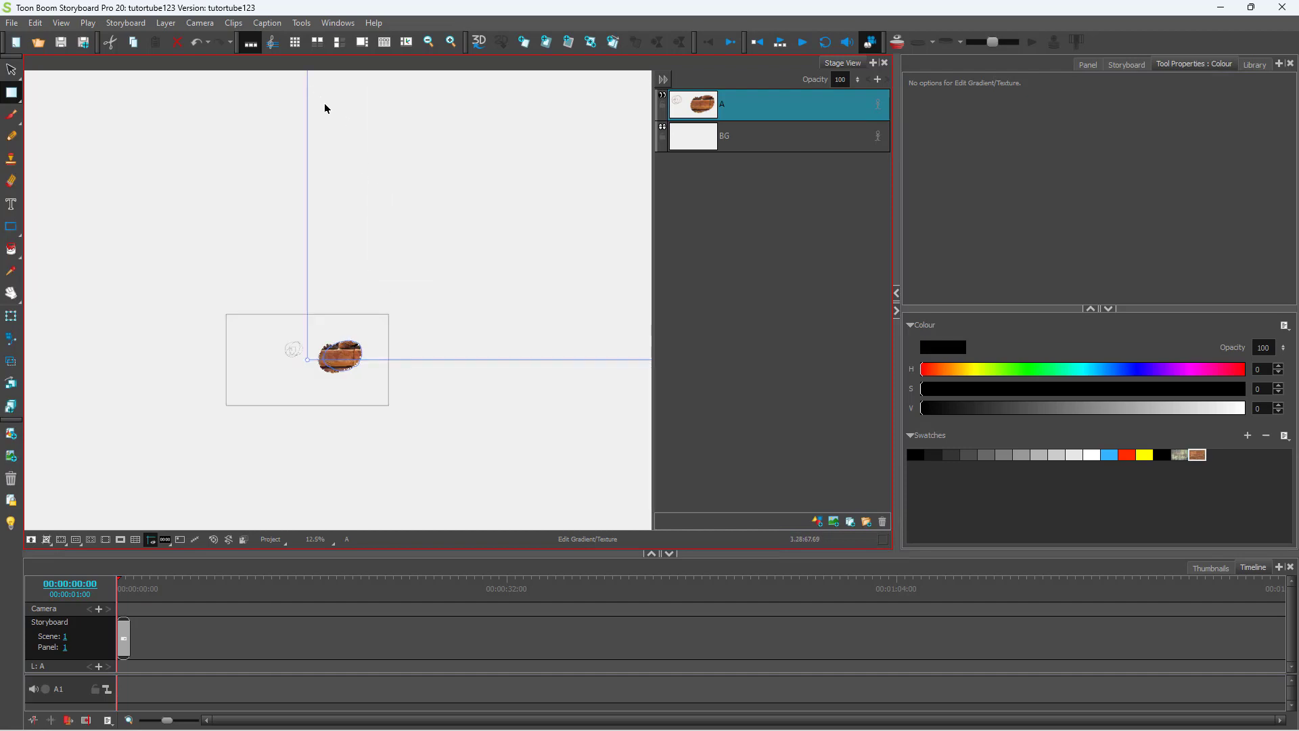
pyautogui.scroll(-2, 336, 101)
pyautogui.scroll(1, 480, 160)
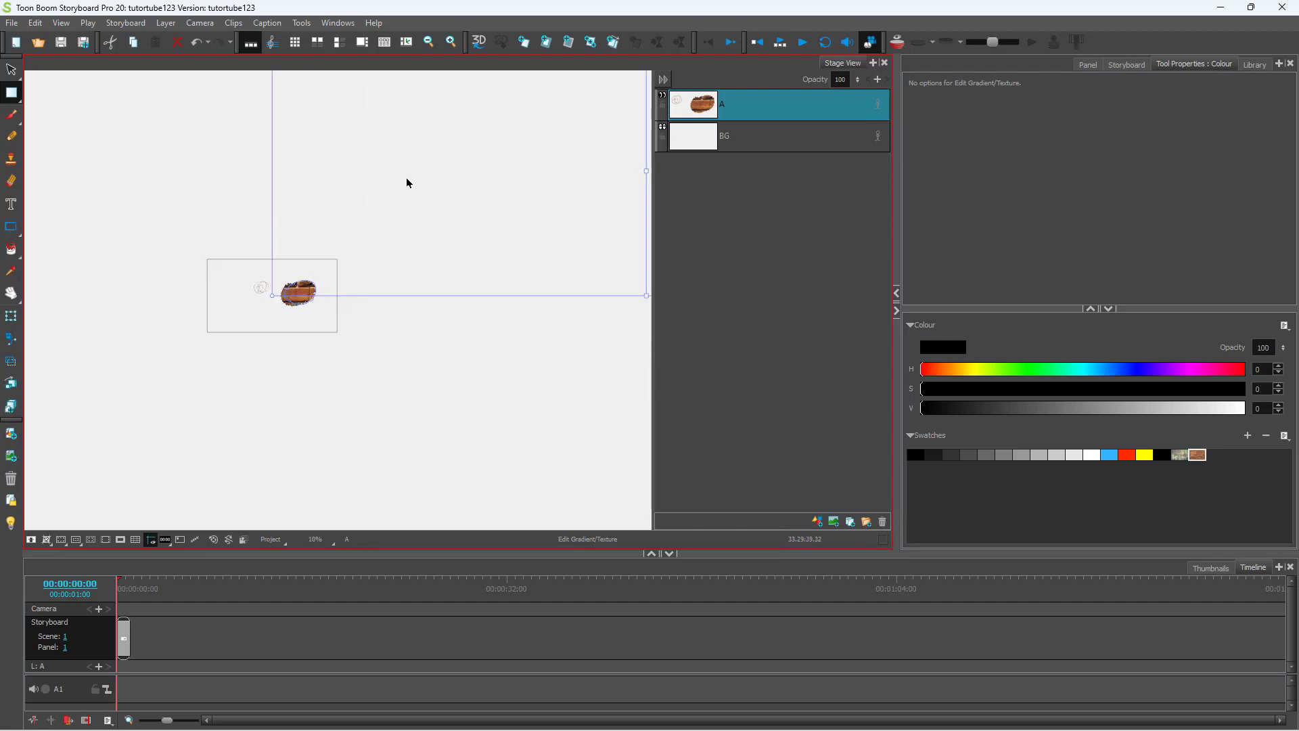
pyautogui.scroll(2, 303, 287)
pyautogui.click(296, 306)
pyautogui.moveTo(255, 299); pyautogui.dragTo(184, 370)
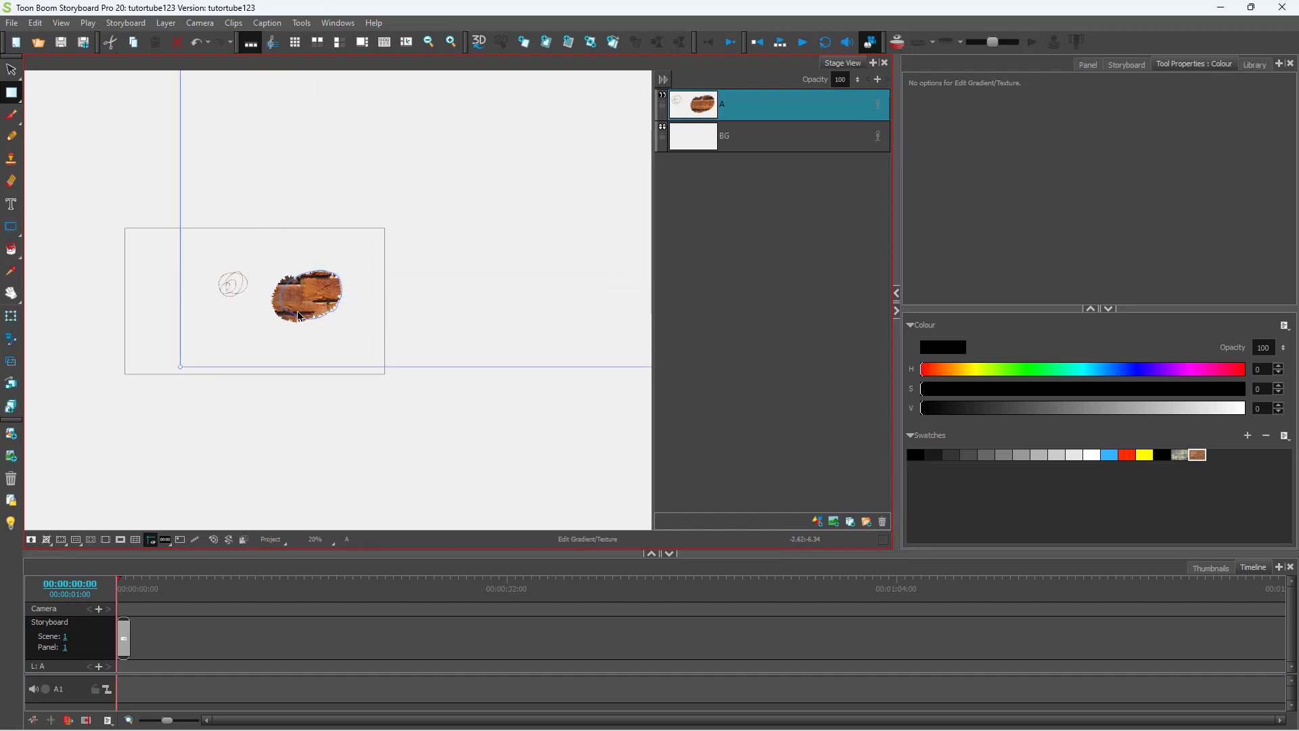
# Lasso the scribble and the brick blob together and delete them
pyautogui.scroll(3, 310, 310)
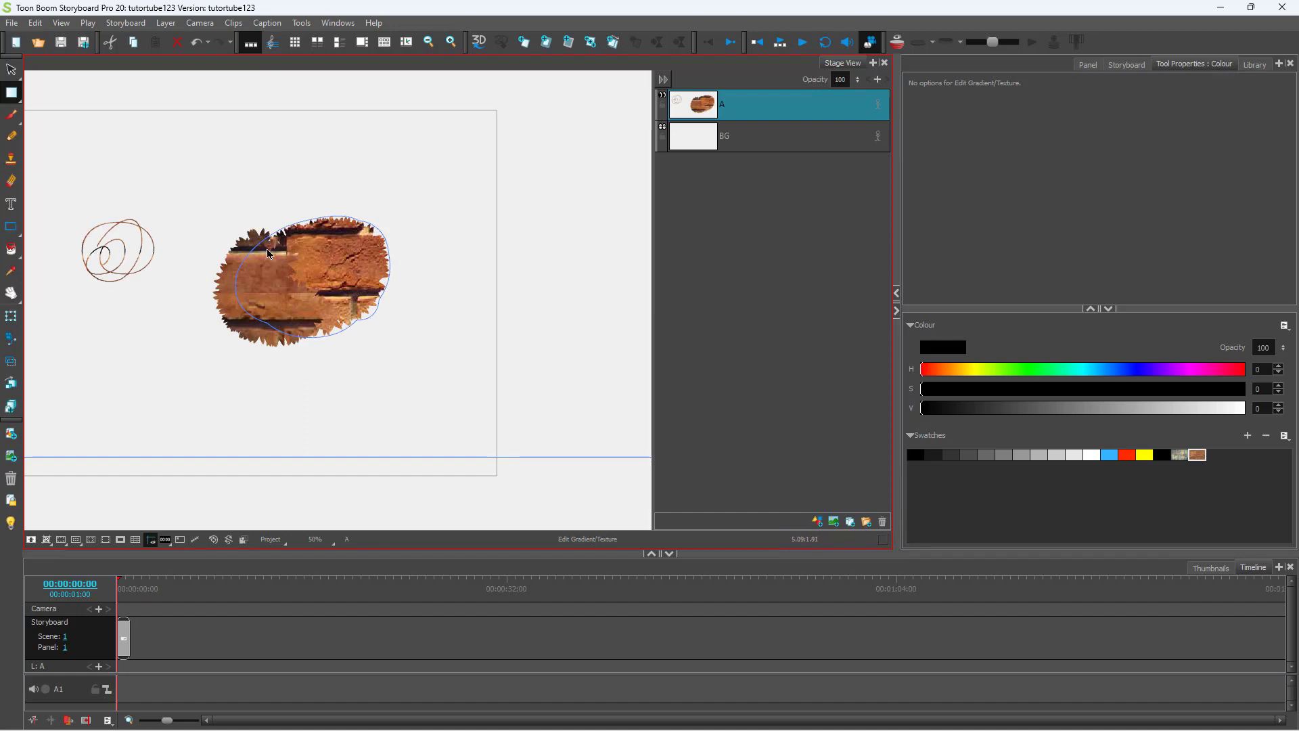
pyautogui.scroll(-3, 203, 301)
pyautogui.scroll(2, 159, 301)
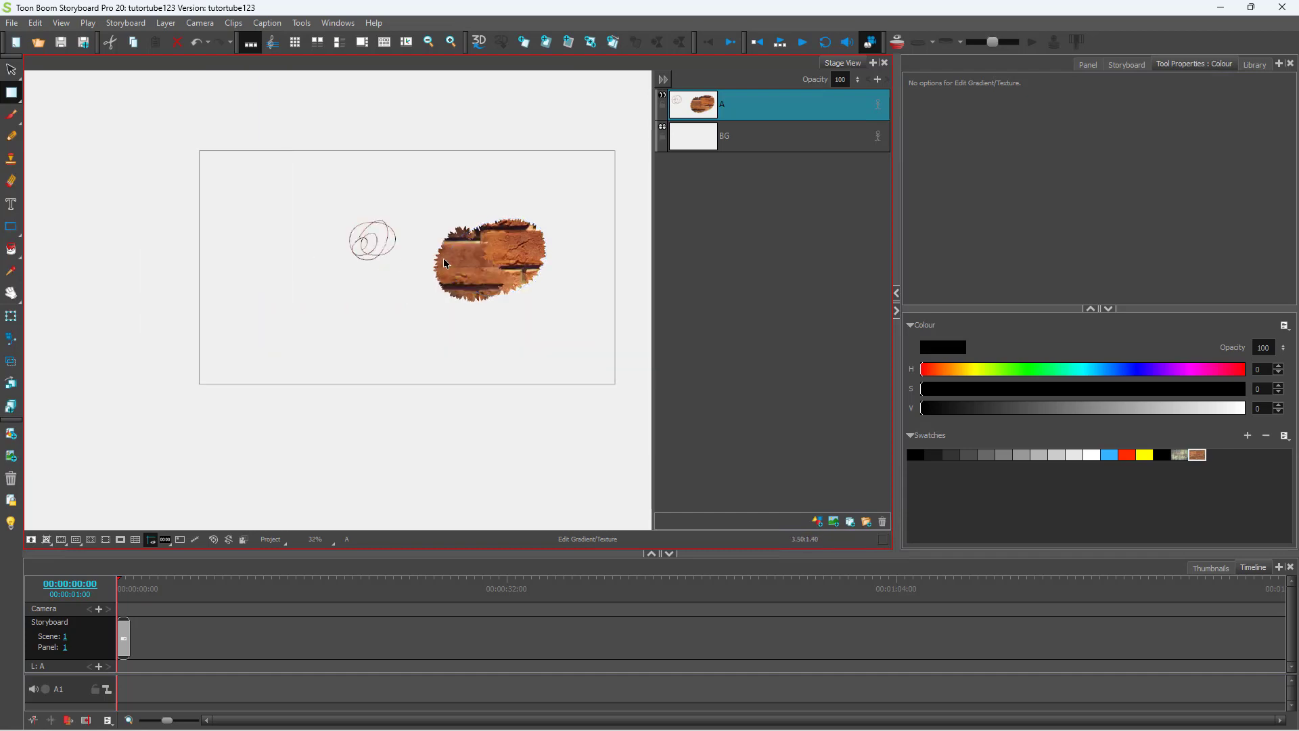
pyautogui.moveTo(315, 209); pyautogui.dragTo(551, 335)
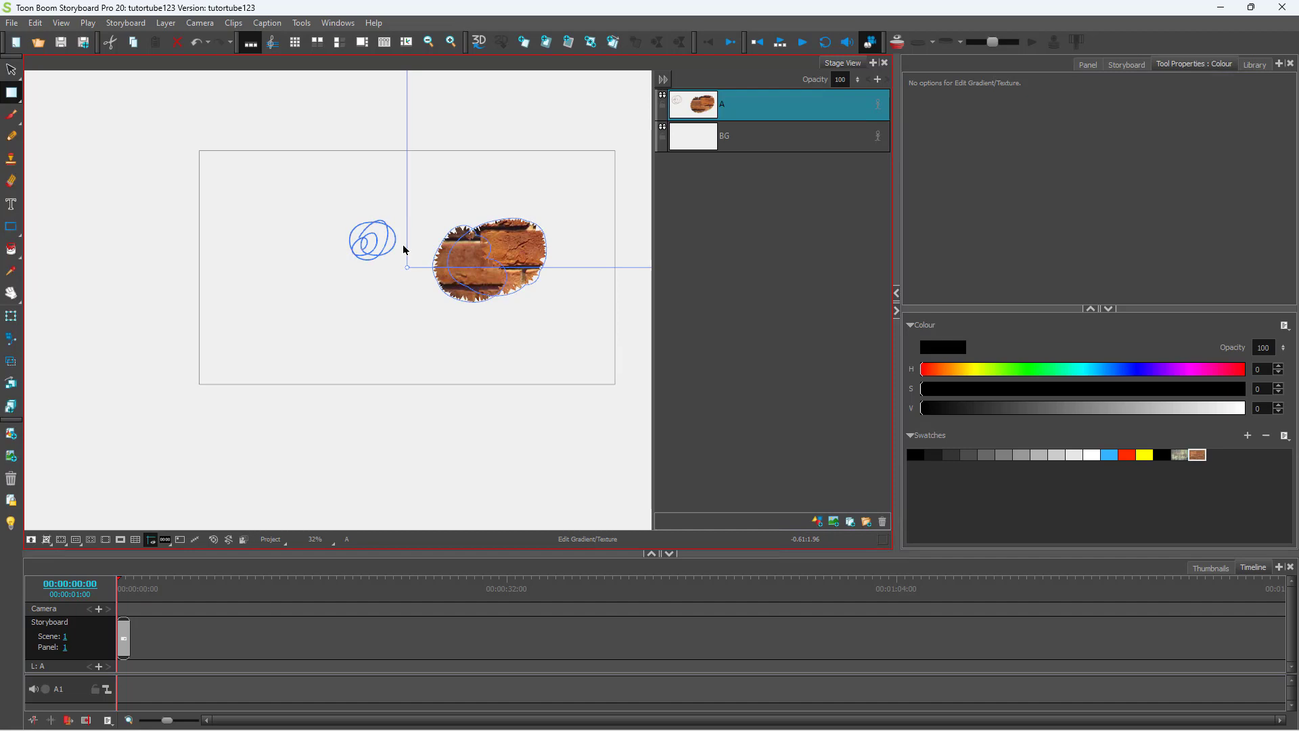
pyautogui.press('Delete')
# Paint a large brick-textured mug shape with a handle in the panel centre
pyautogui.click(10, 114)
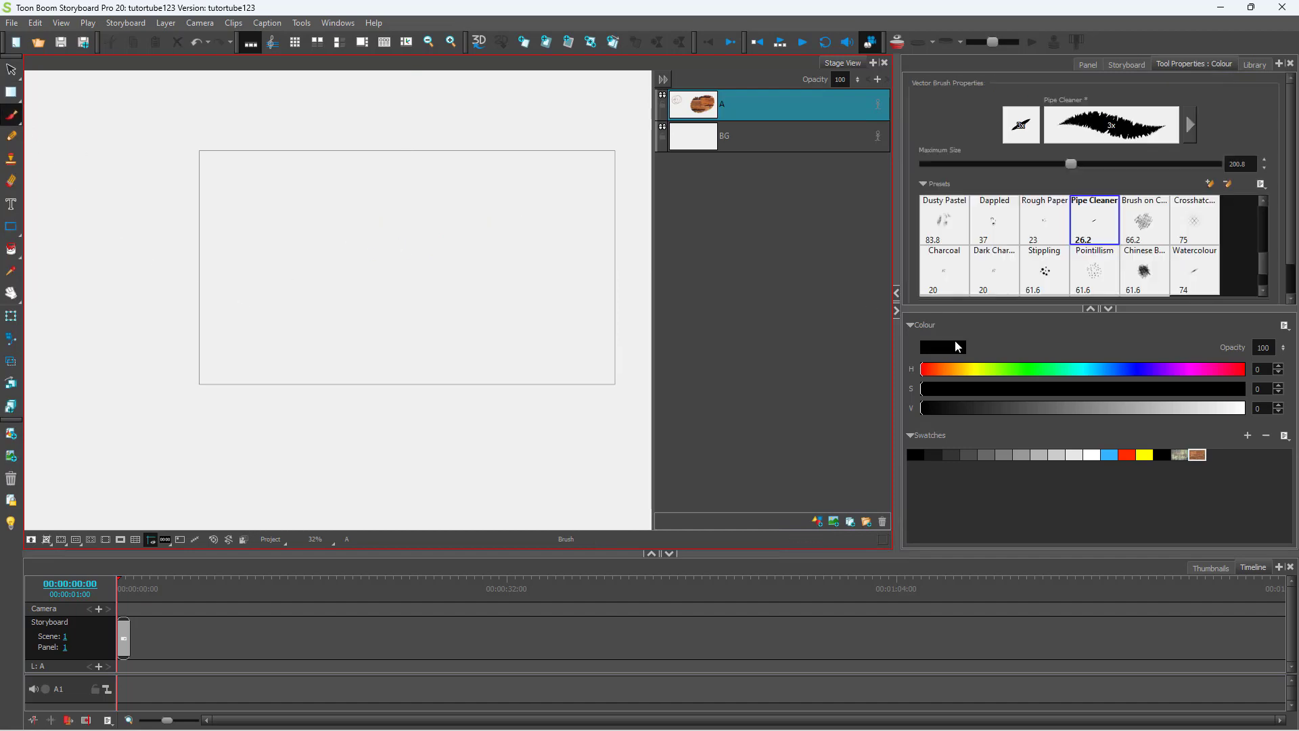
pyautogui.moveTo(391, 292)
pyautogui.mouseDown()
pyautogui.moveTo(341, 268)
pyautogui.moveTo(324, 298)
pyautogui.moveTo(420, 313)
pyautogui.moveTo(408, 241)
pyautogui.moveTo(328, 321)
pyautogui.moveTo(455, 251)
pyautogui.moveTo(313, 296)
pyautogui.moveTo(487, 224)
pyautogui.moveTo(488, 303)
pyautogui.moveTo(293, 308)
pyautogui.moveTo(463, 268)
pyautogui.mouseUp()
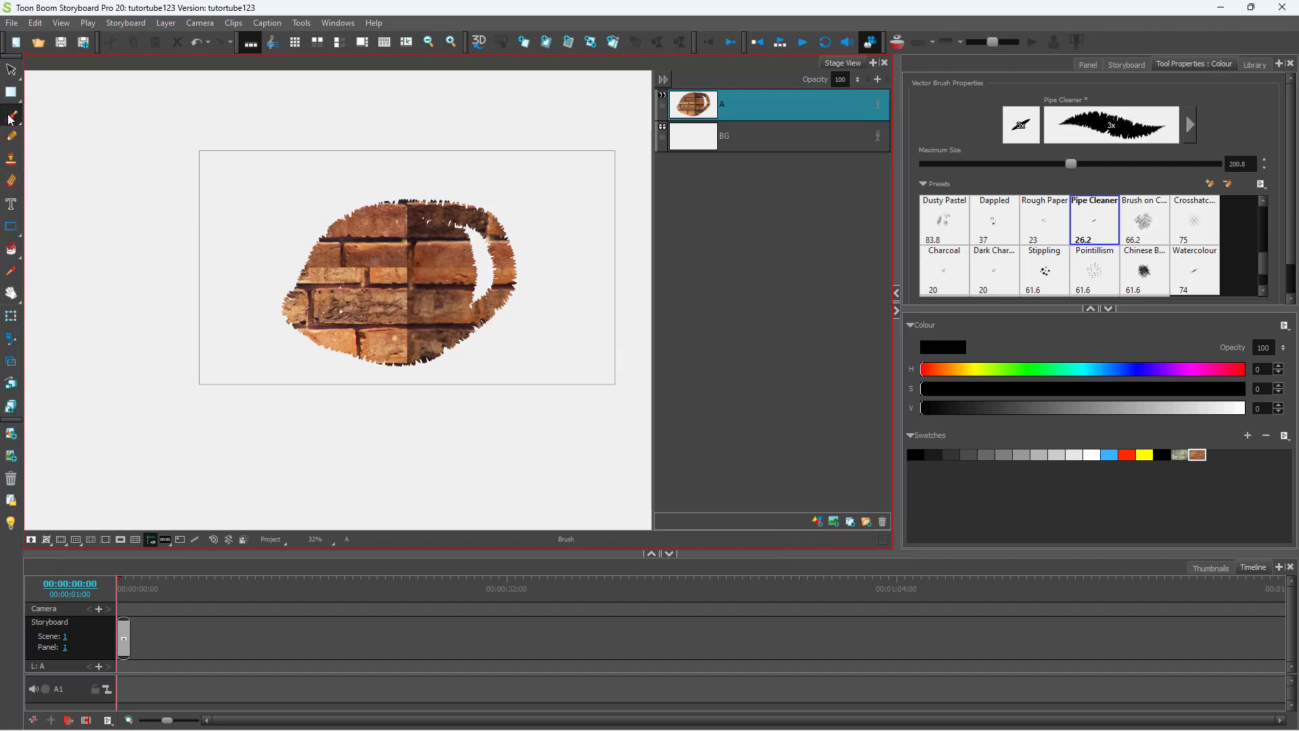
# Move the mug's brick texture centre and shrink its box from the top-right corner
pyautogui.click(12, 95)
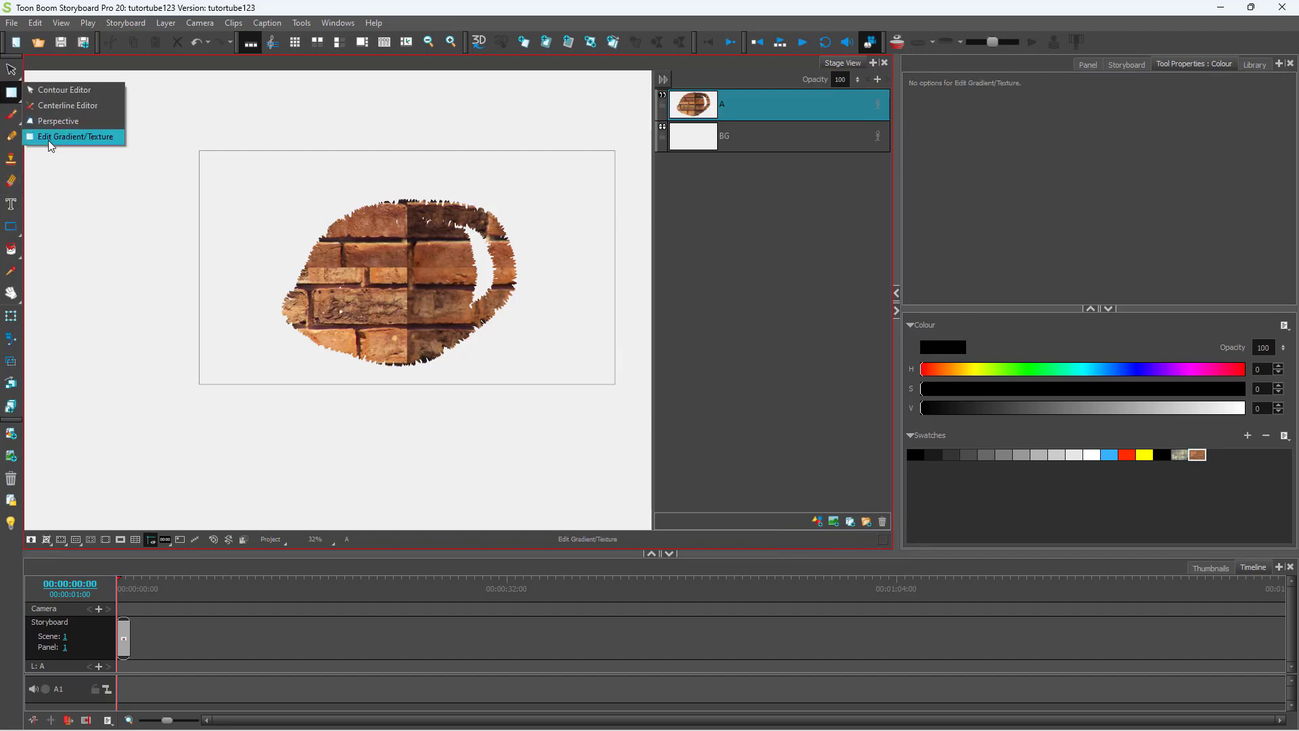
pyautogui.click(71, 136)
pyautogui.click(420, 270)
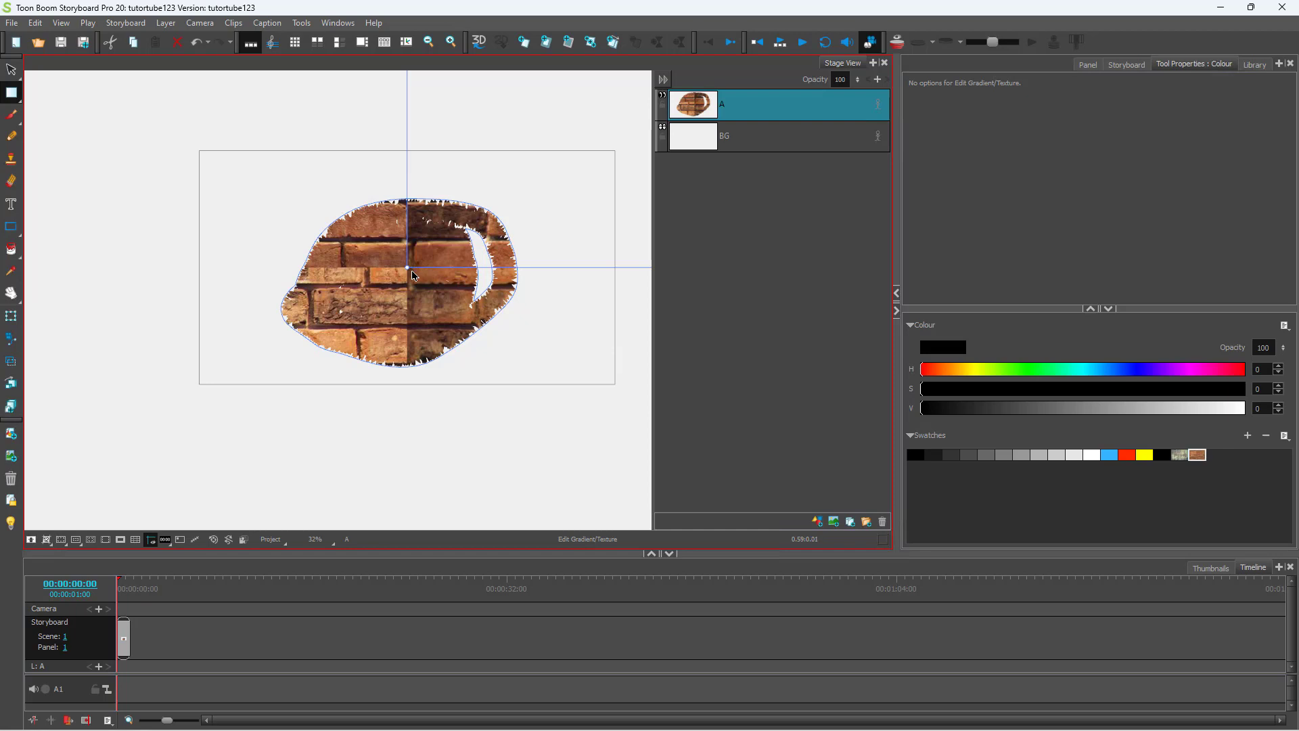
pyautogui.moveTo(395, 278); pyautogui.dragTo(163, 414)
pyautogui.scroll(-3, 221, 391)
pyautogui.scroll(-1, 552, 200)
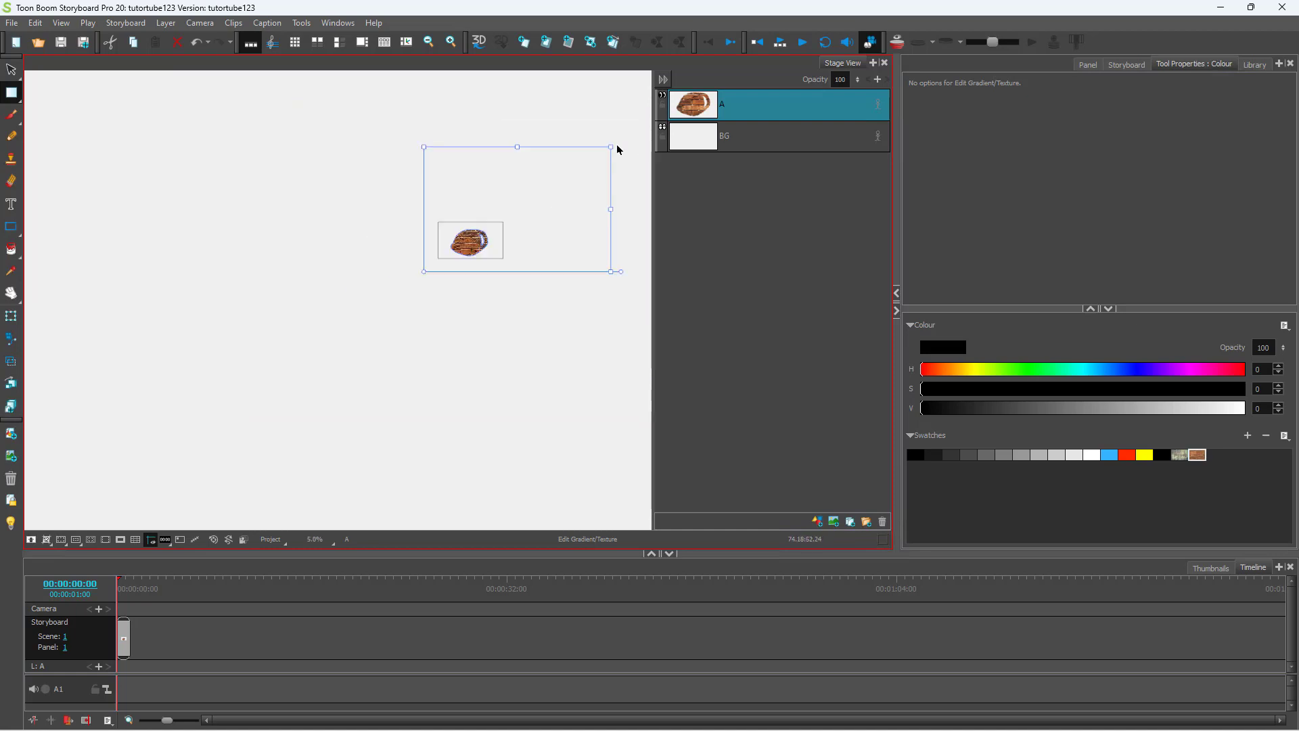
pyautogui.moveTo(611, 148); pyautogui.dragTo(504, 226)
# Shrink the brick texture further and recentre it on the mug shape
pyautogui.scroll(4, 508, 243)
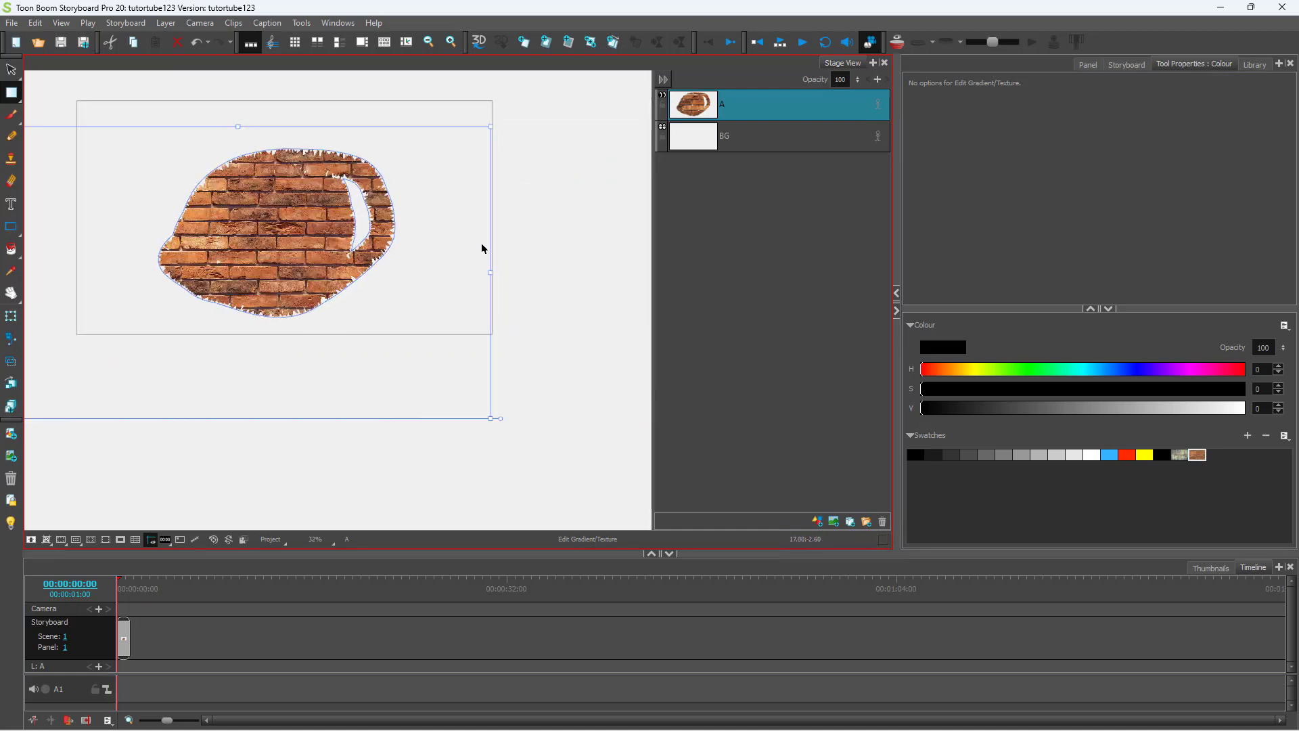
pyautogui.scroll(-1, 306, 251)
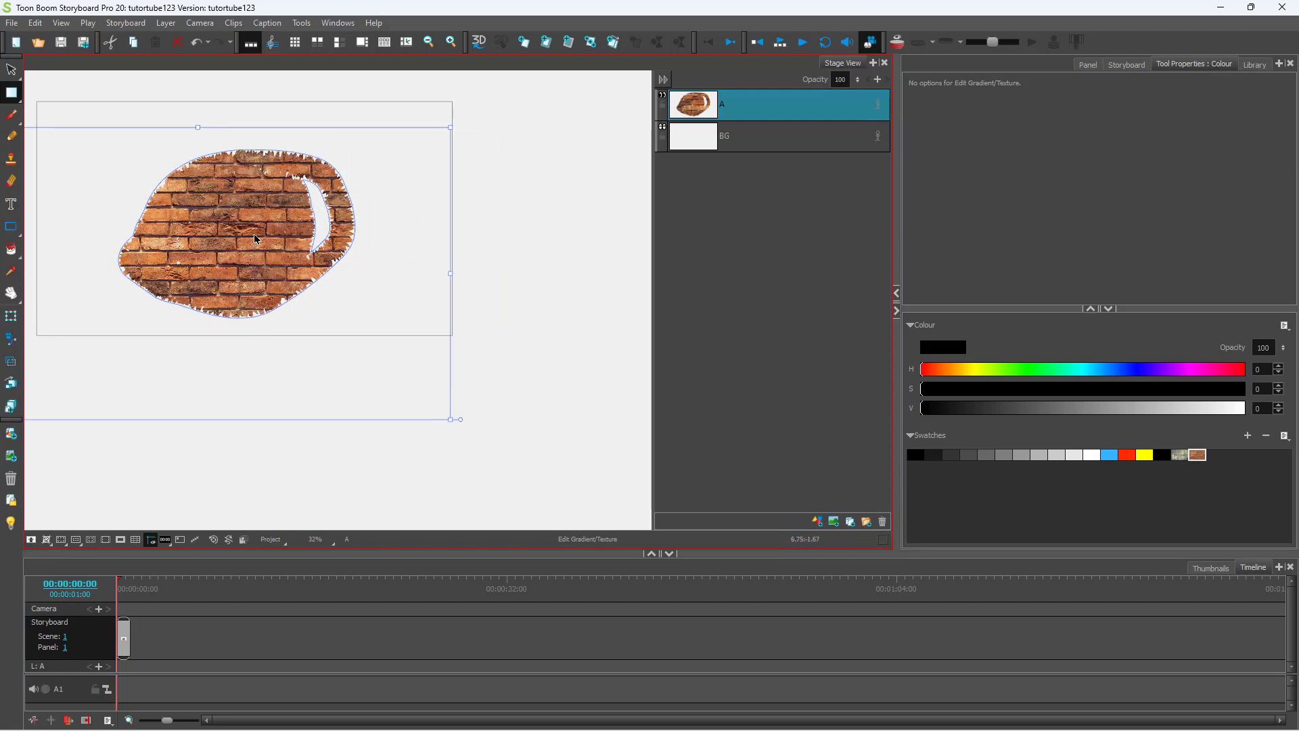
pyautogui.scroll(-2, 169, 264)
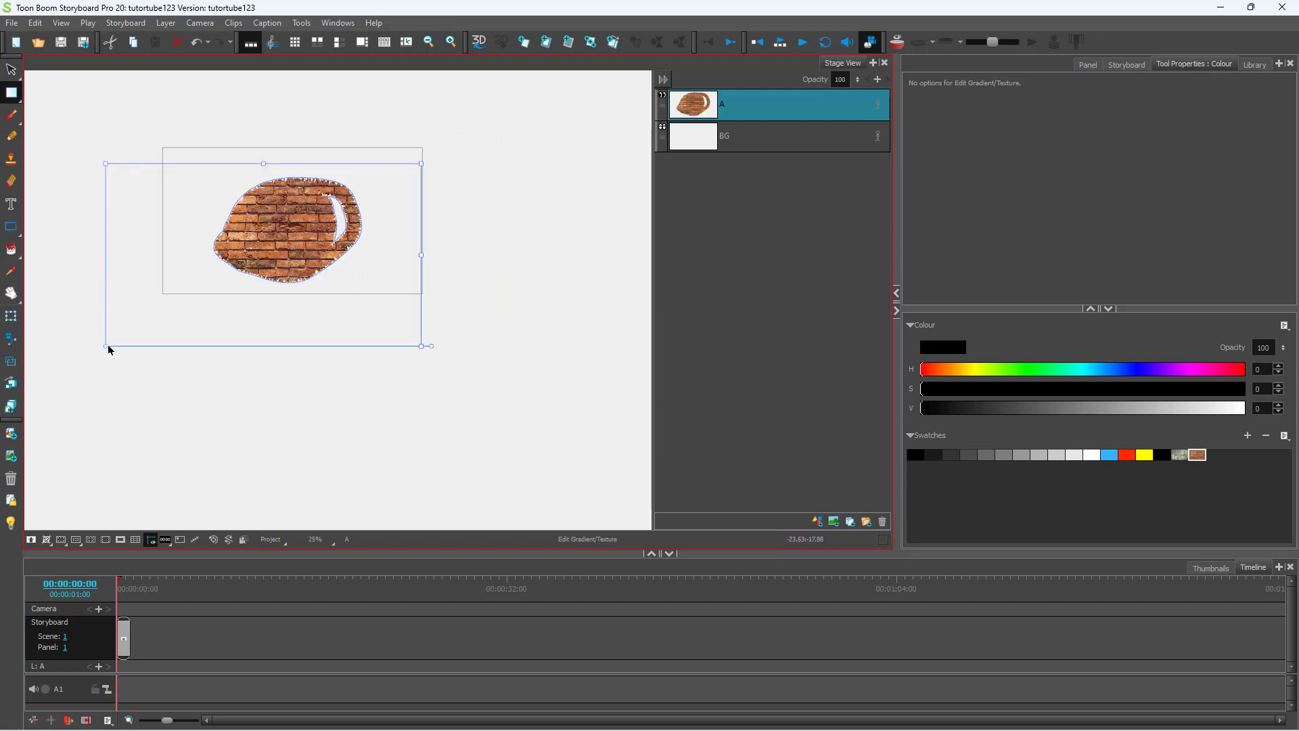
pyautogui.click(332, 212)
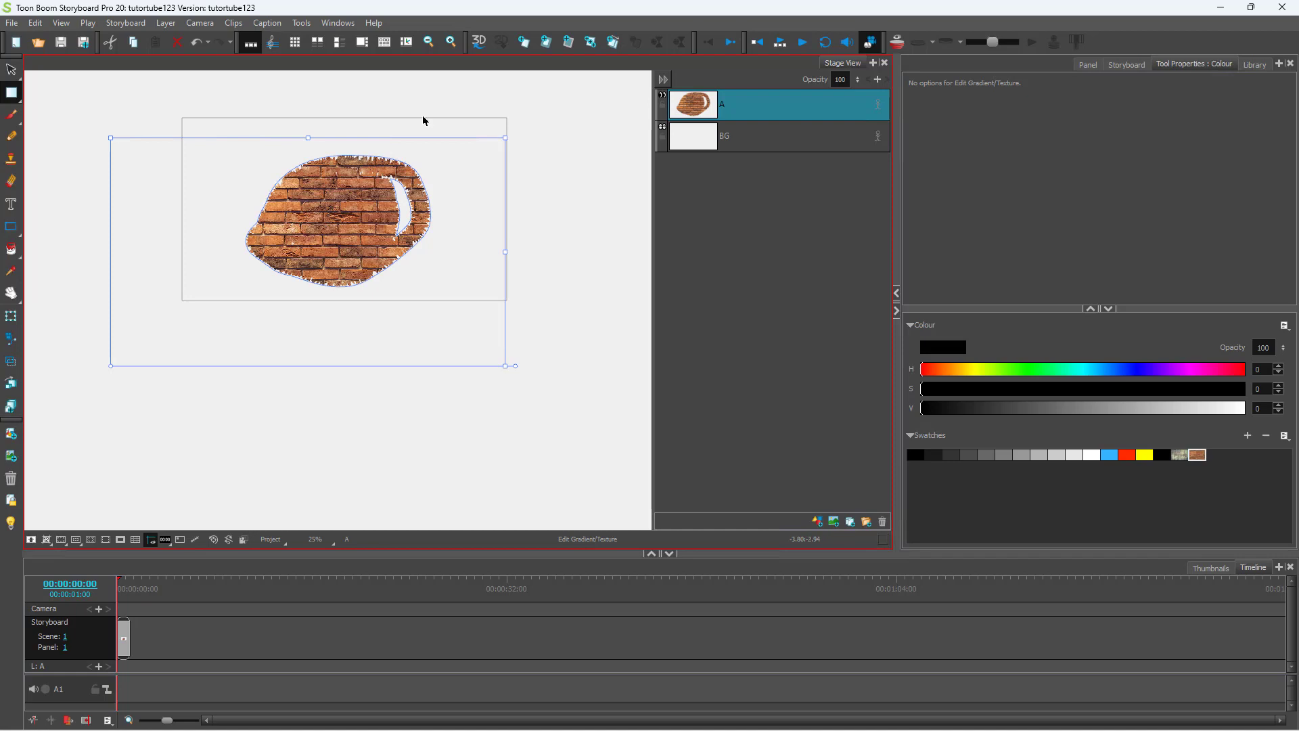
pyautogui.moveTo(505, 137); pyautogui.dragTo(356, 246)
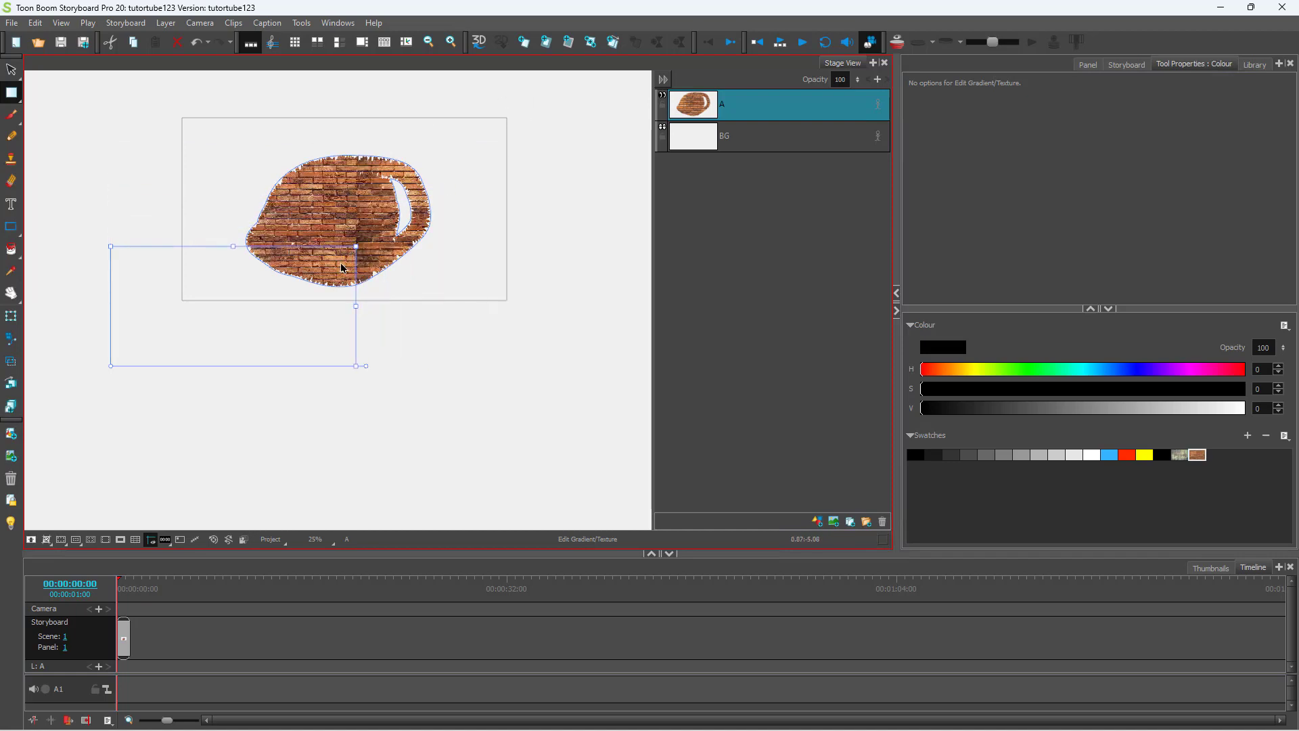
pyautogui.moveTo(136, 336); pyautogui.dragTo(259, 237)
pyautogui.scroll(2, 298, 181)
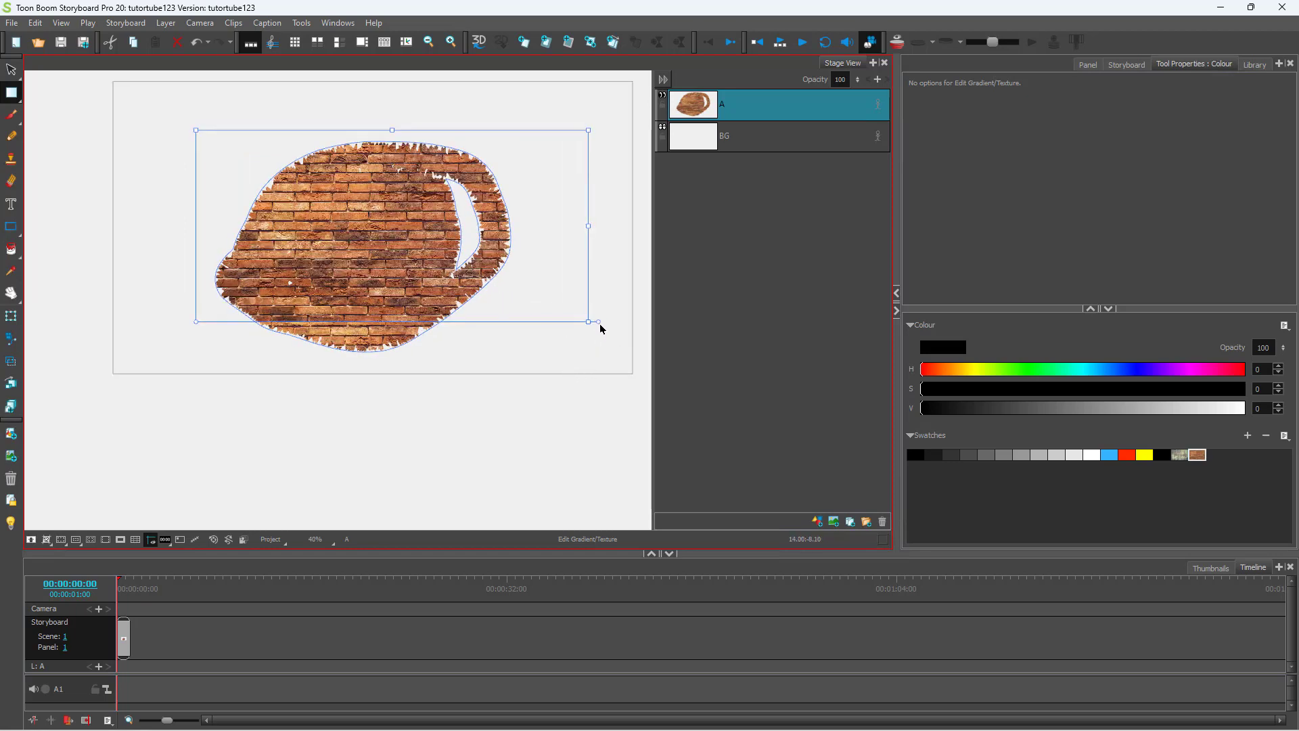
# Rotate the brick texture to about 45° and stretch it outward to cover the mug
pyautogui.moveTo(600, 323); pyautogui.dragTo(563, 452)
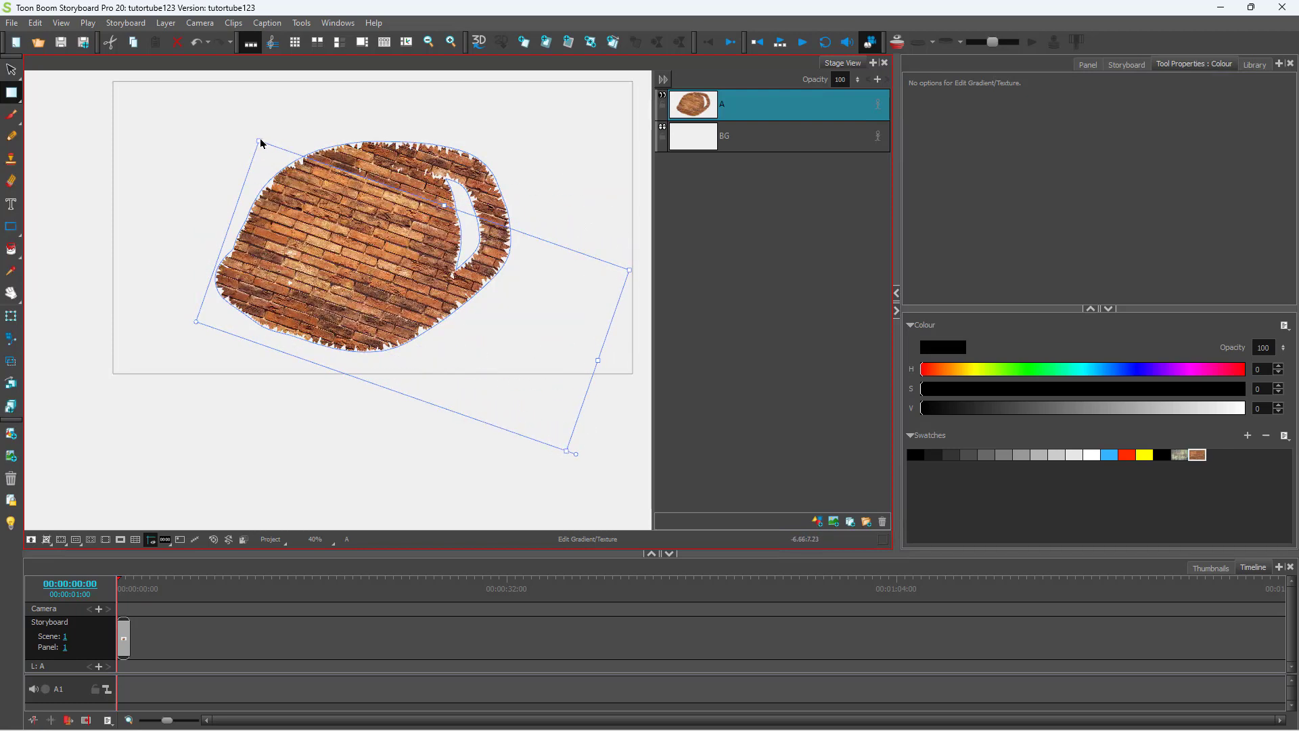
pyautogui.moveTo(258, 140); pyautogui.dragTo(281, 78)
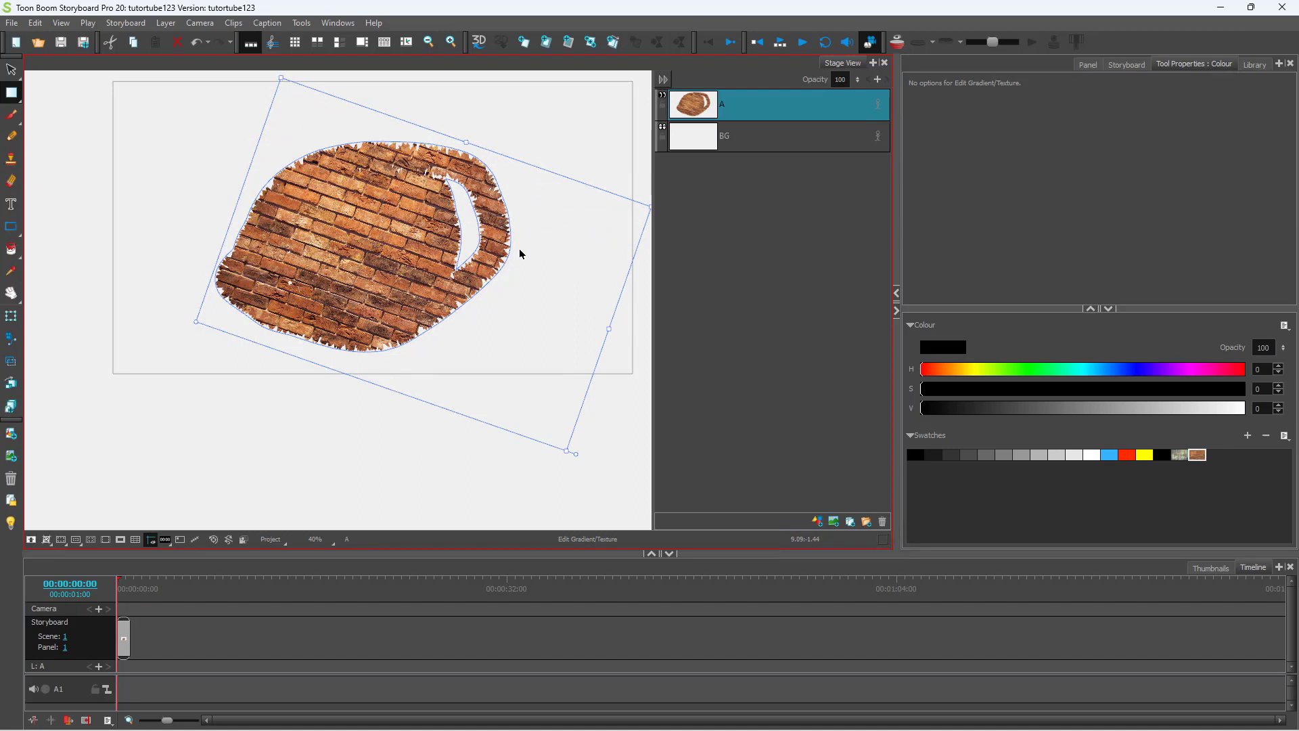
pyautogui.moveTo(575, 454); pyautogui.dragTo(423, 446)
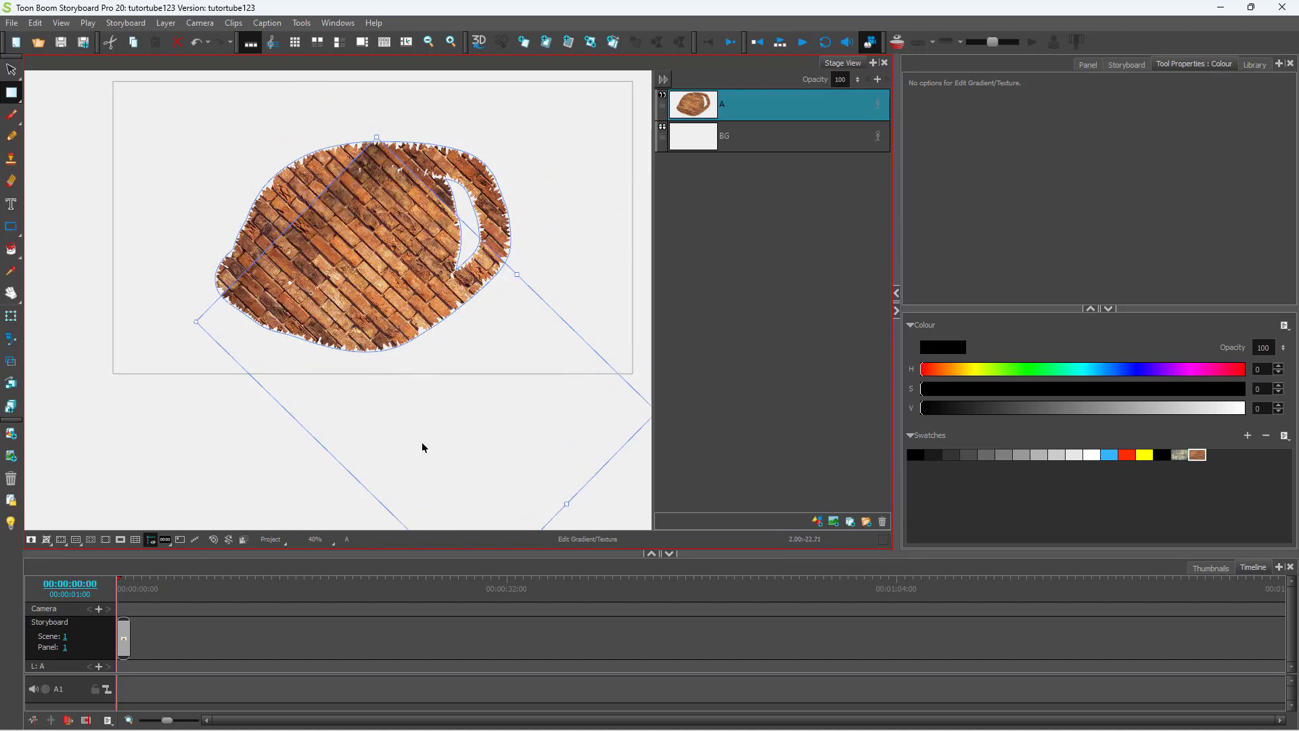
pyautogui.moveTo(377, 132); pyautogui.dragTo(392, 122)
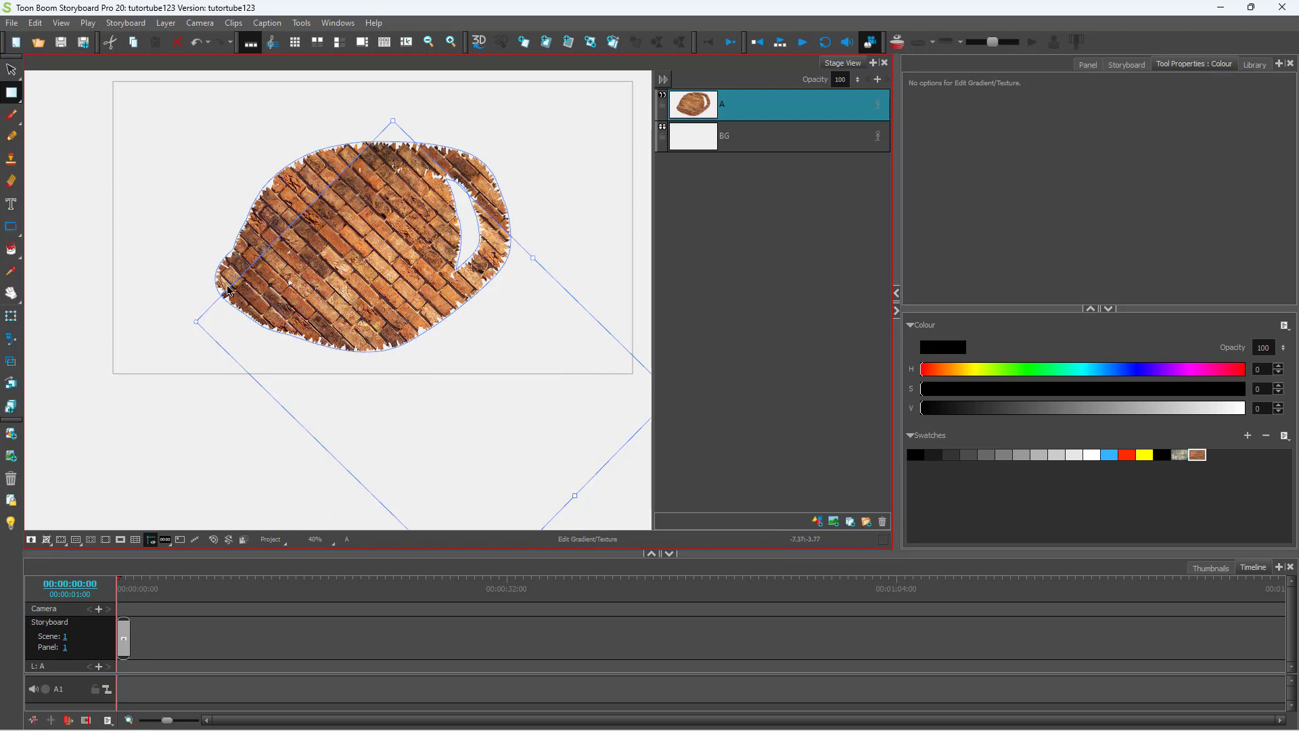
pyautogui.moveTo(196, 322); pyautogui.dragTo(160, 213)
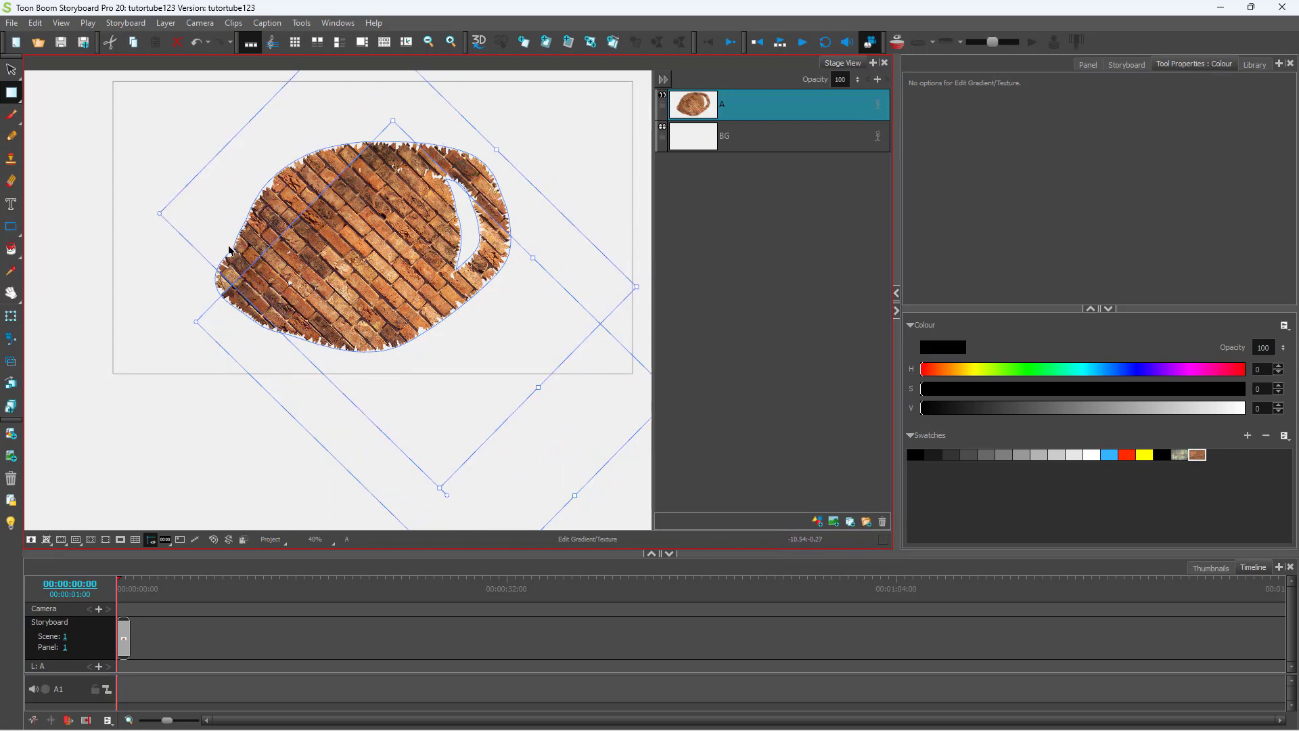
pyautogui.click(161, 244)
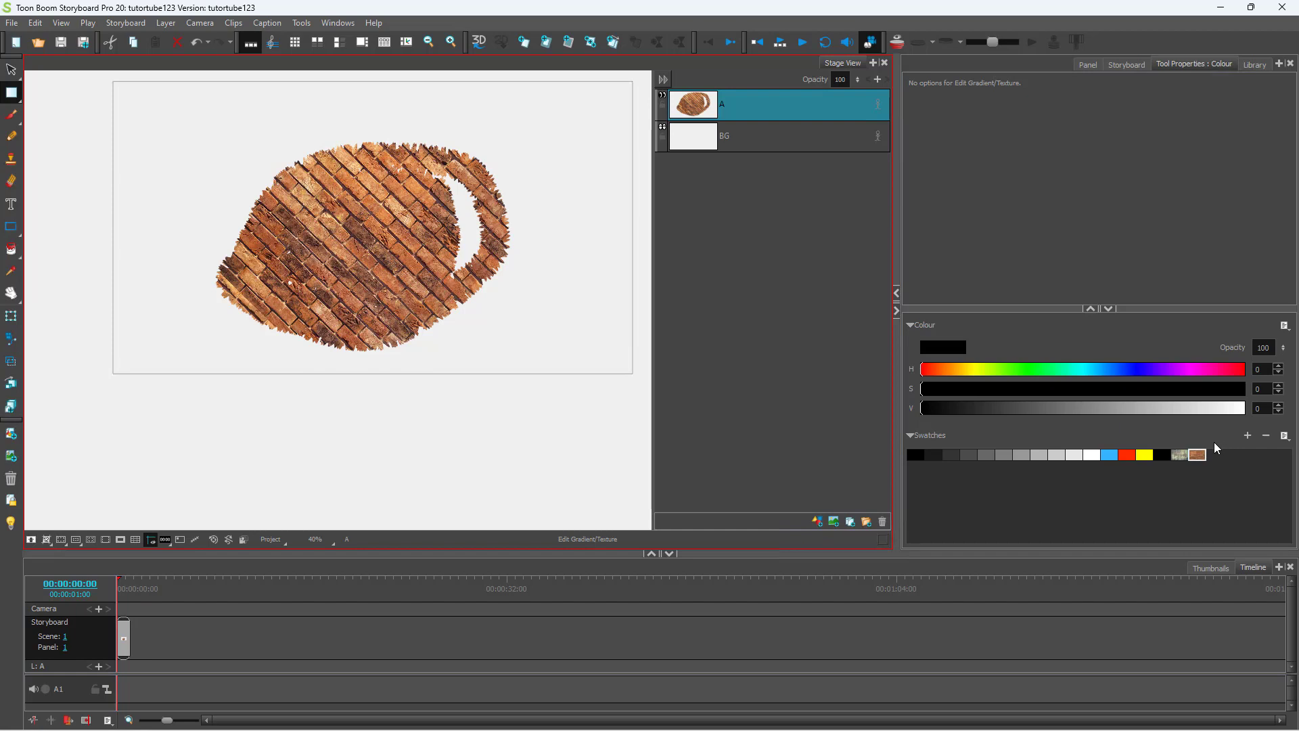
# Add two black colour swatches to the palette using + and New Colour Swatch
pyautogui.click(1249, 436)
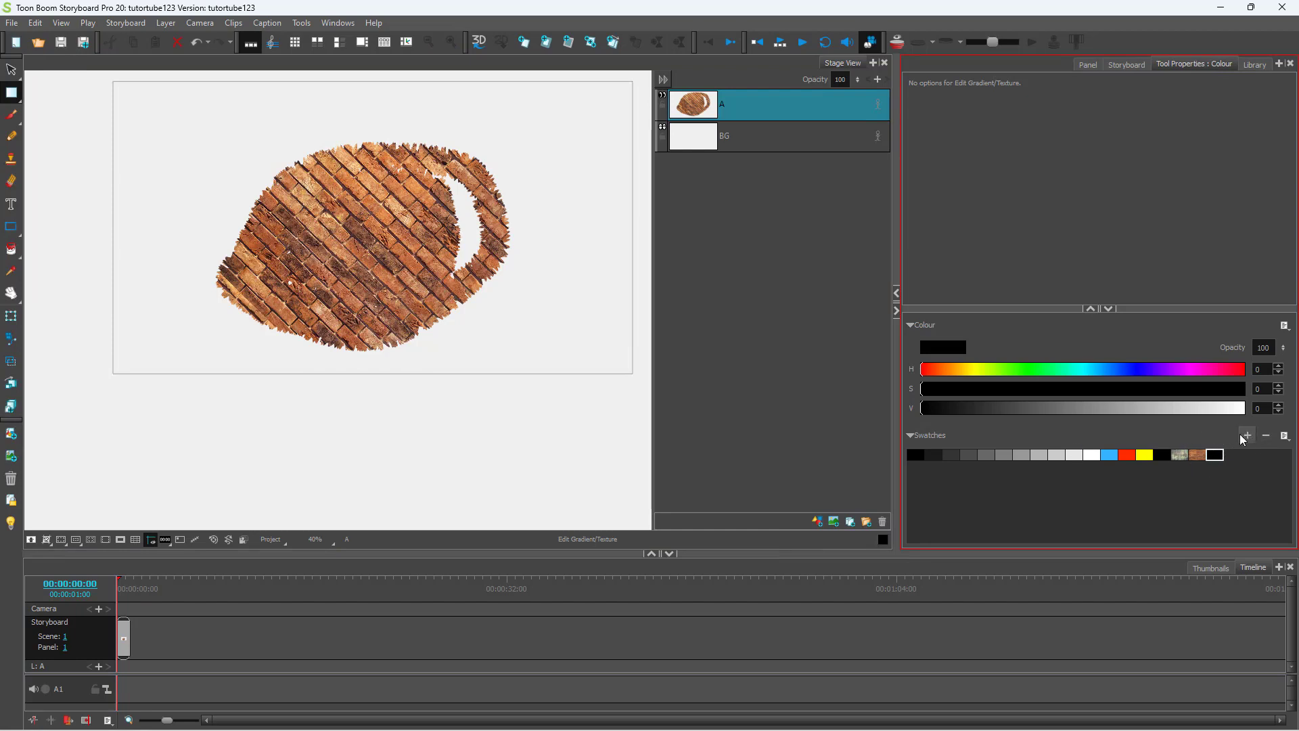
pyautogui.rightClick(1216, 452)
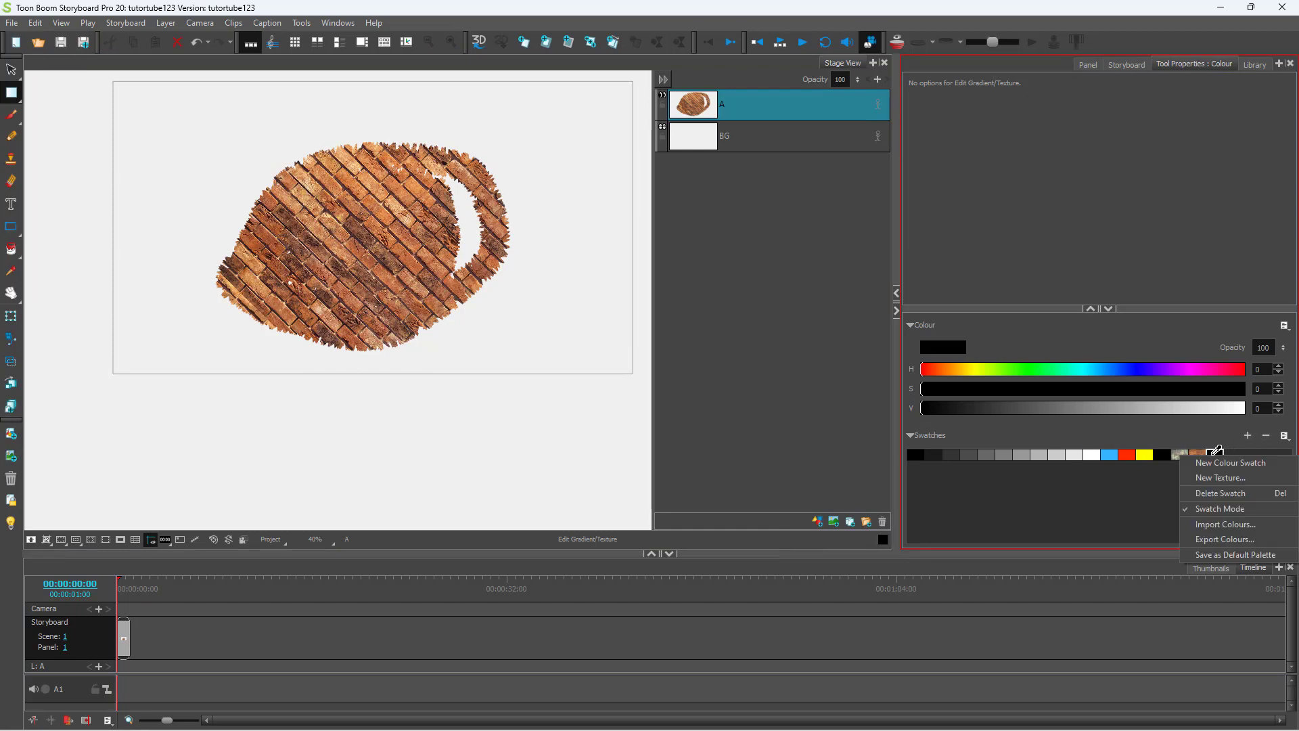
pyautogui.click(1139, 487)
pyautogui.rightClick(1141, 498)
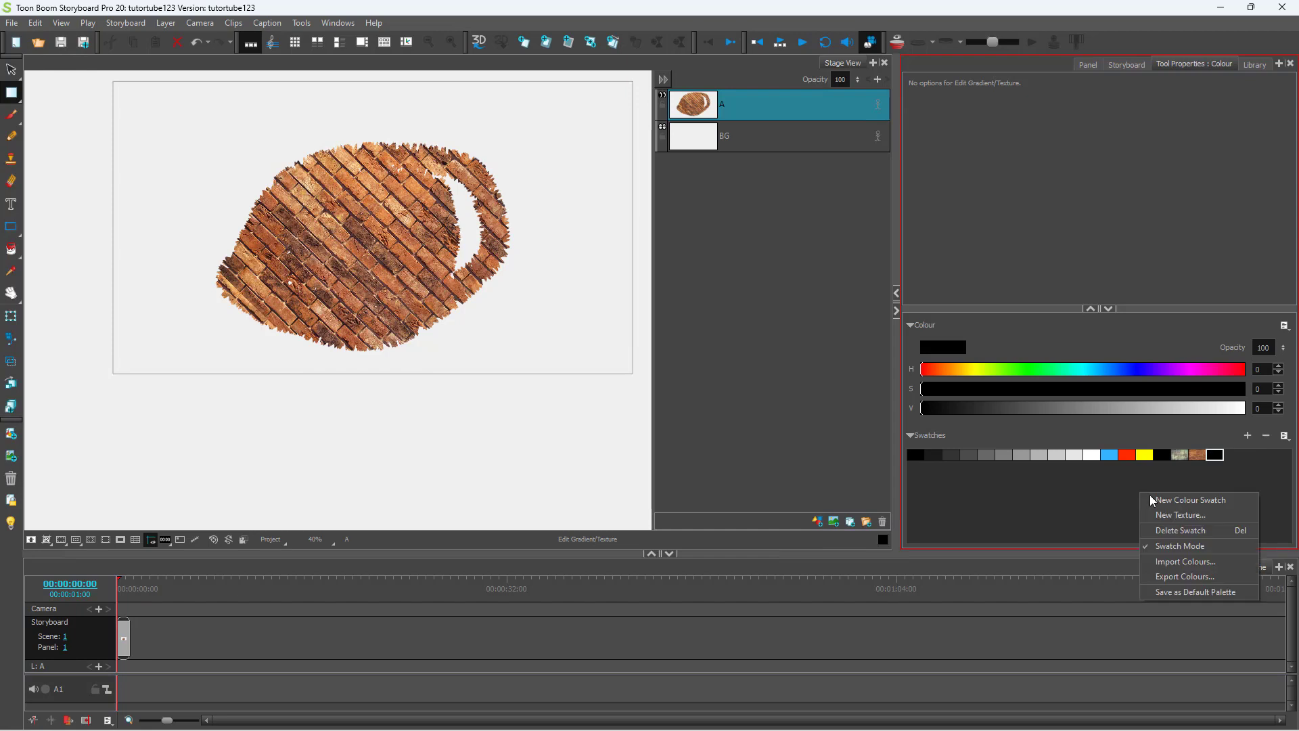
pyautogui.click(1184, 500)
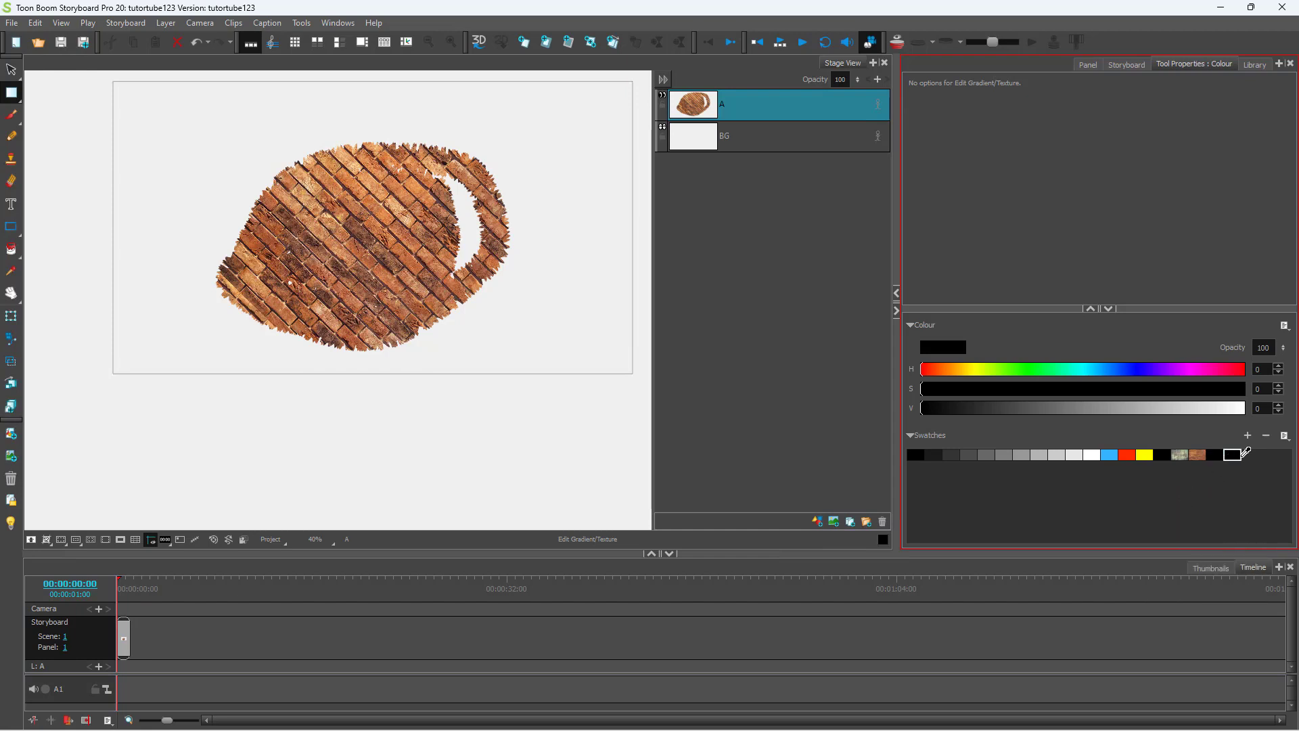
# Open the palette's swatch options menu twice and dismiss it without changes
pyautogui.click(1287, 436)
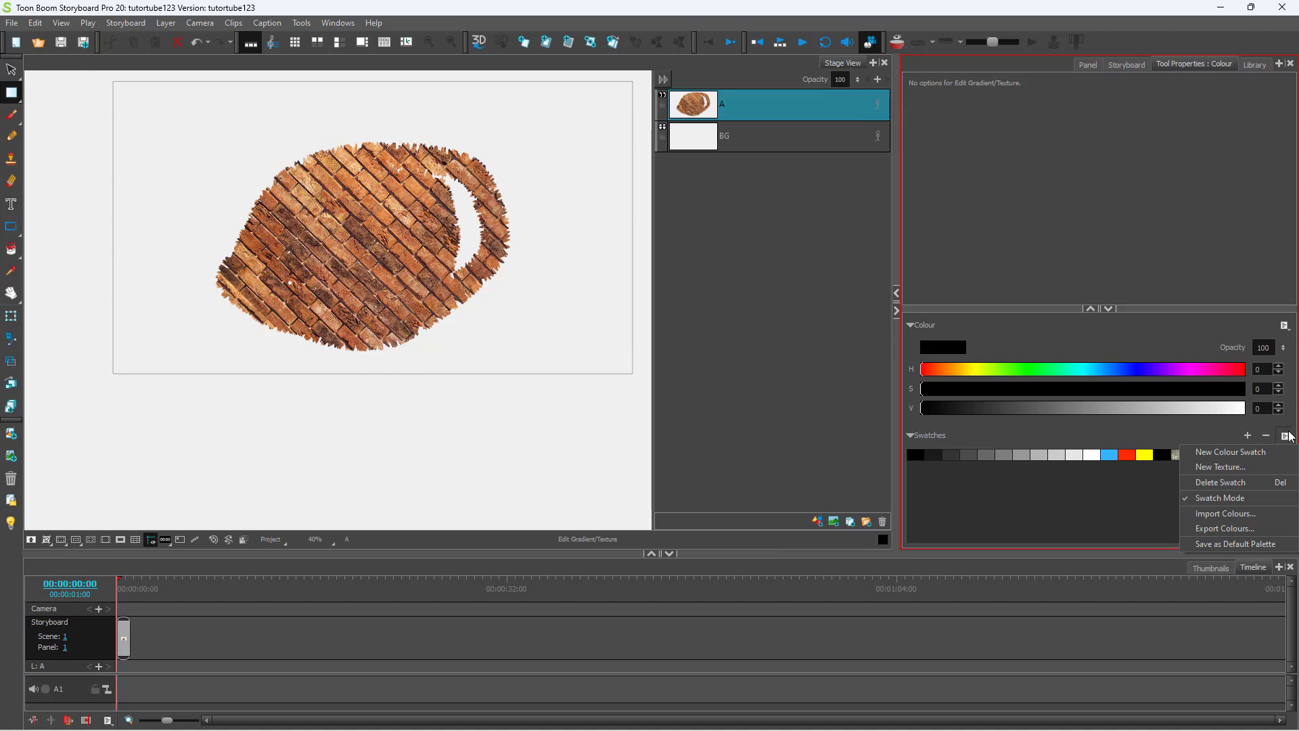
pyautogui.click(1142, 469)
pyautogui.rightClick(1233, 458)
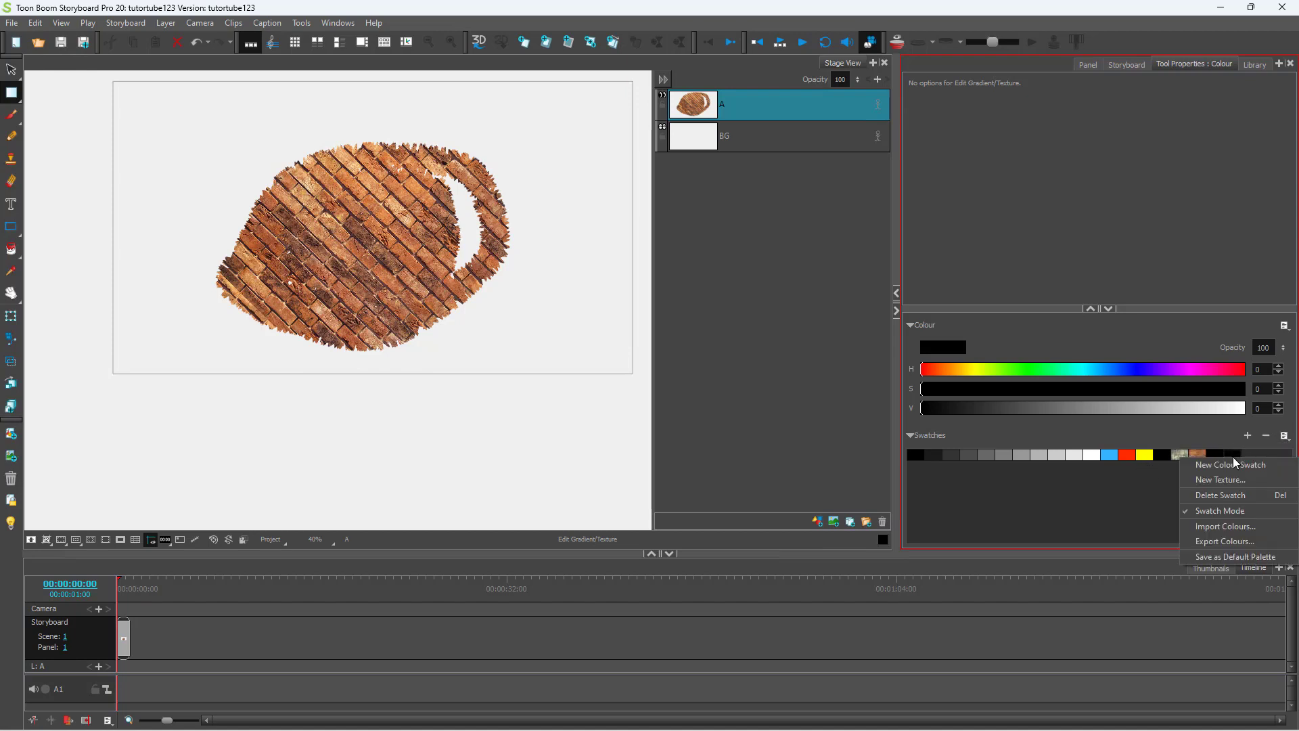
pyautogui.click(1133, 479)
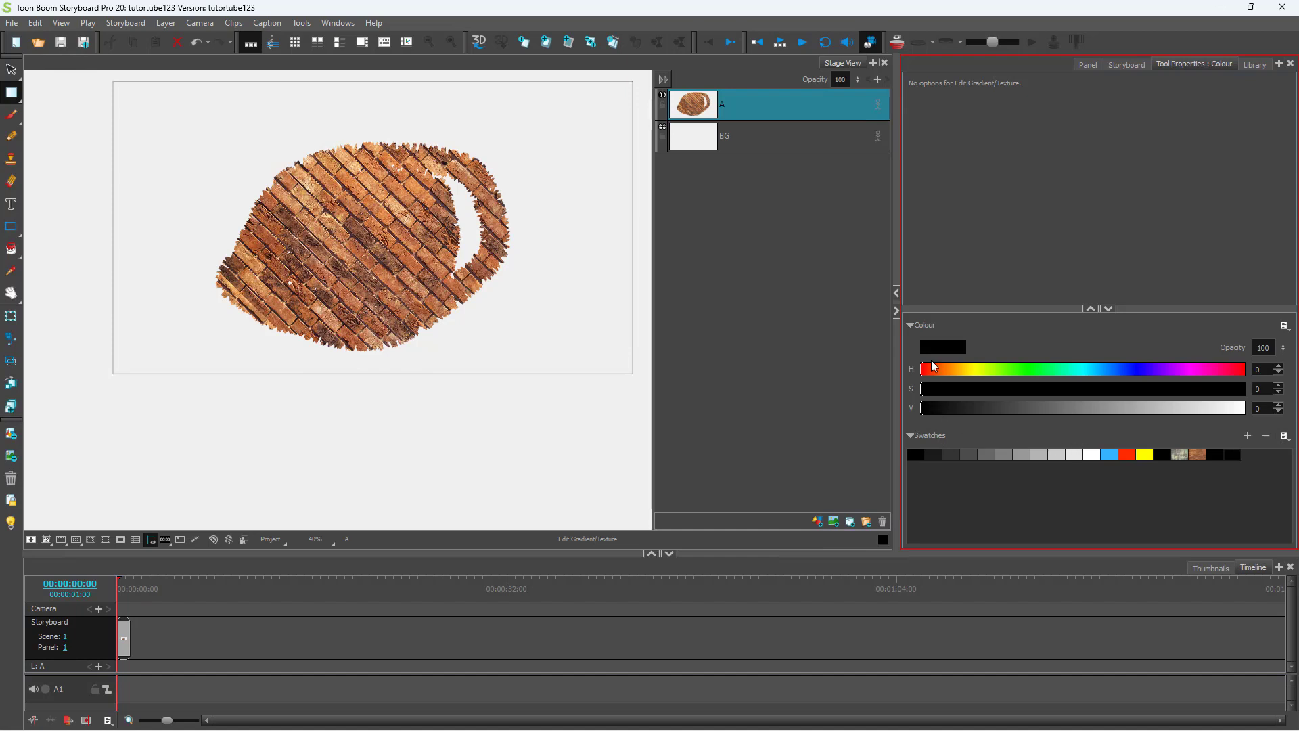
# Create a linear black-to-blue gradient colour and save it as a new swatch
pyautogui.click(935, 347)
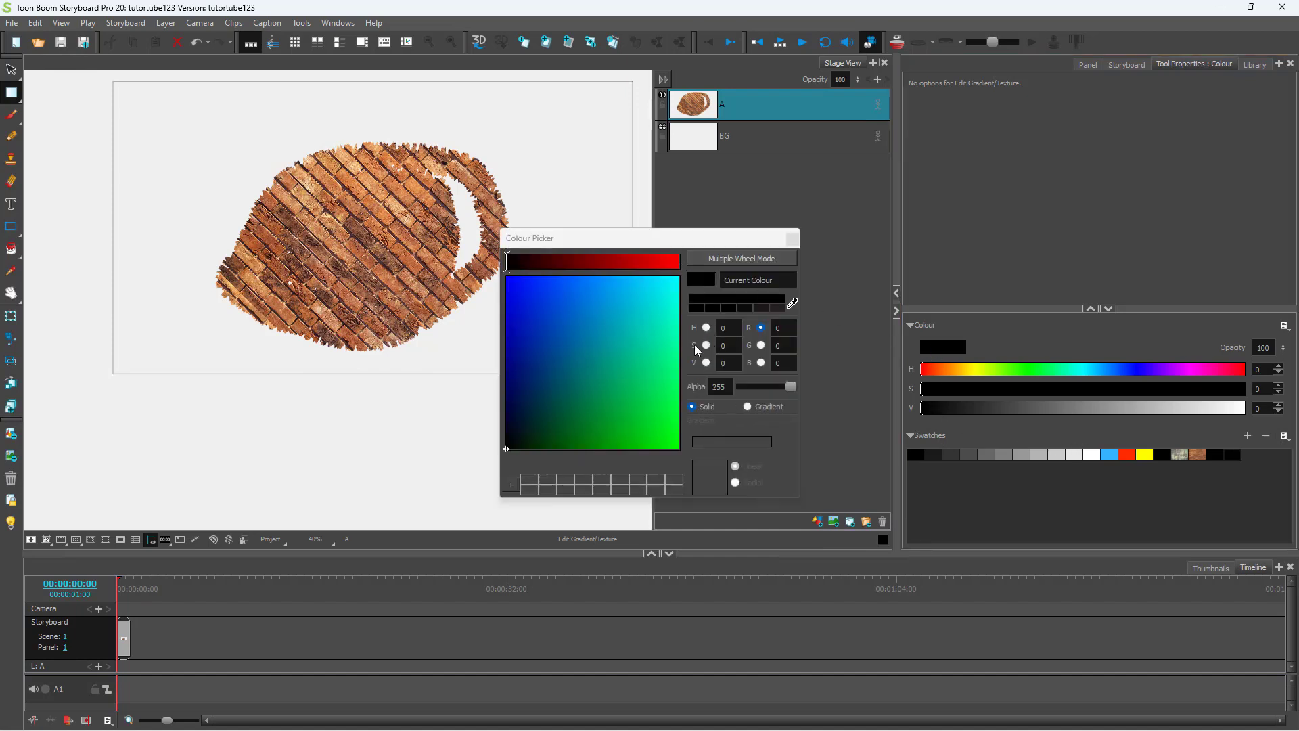
pyautogui.click(663, 294)
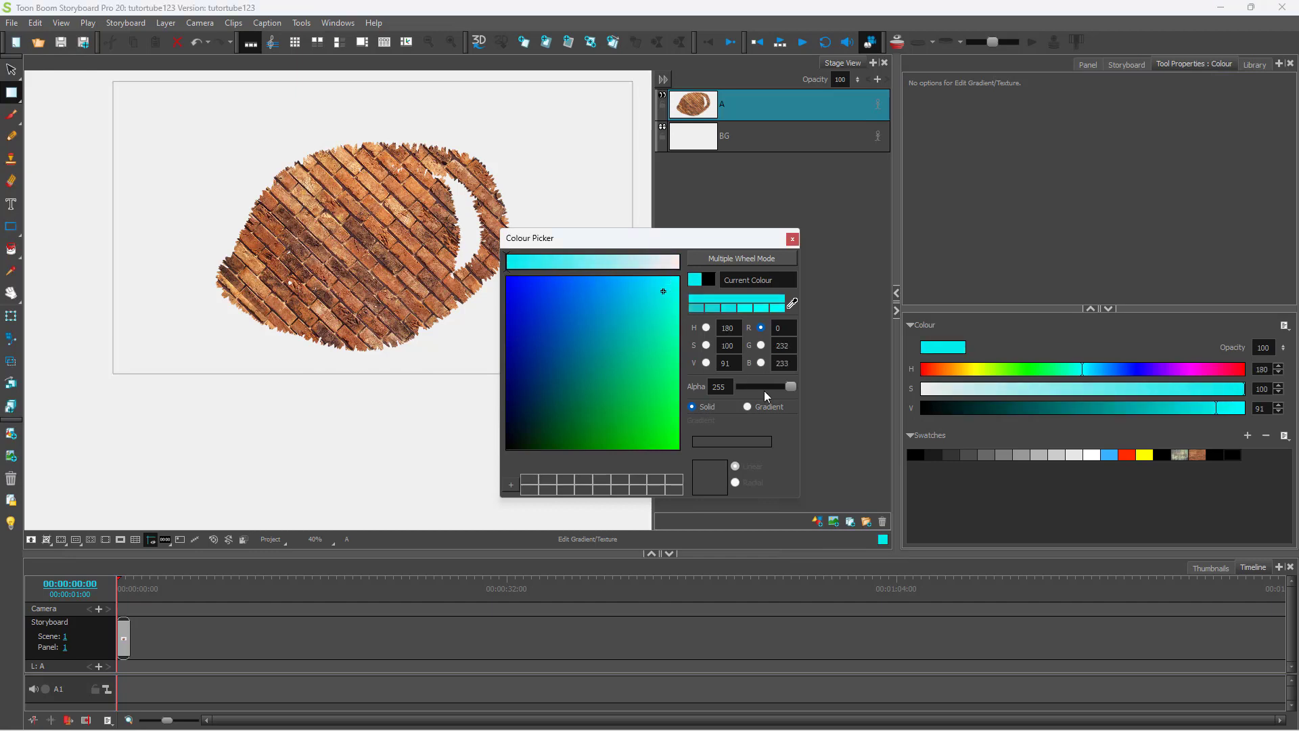
pyautogui.click(747, 406)
pyautogui.click(770, 451)
pyautogui.moveTo(606, 301); pyautogui.dragTo(618, 276)
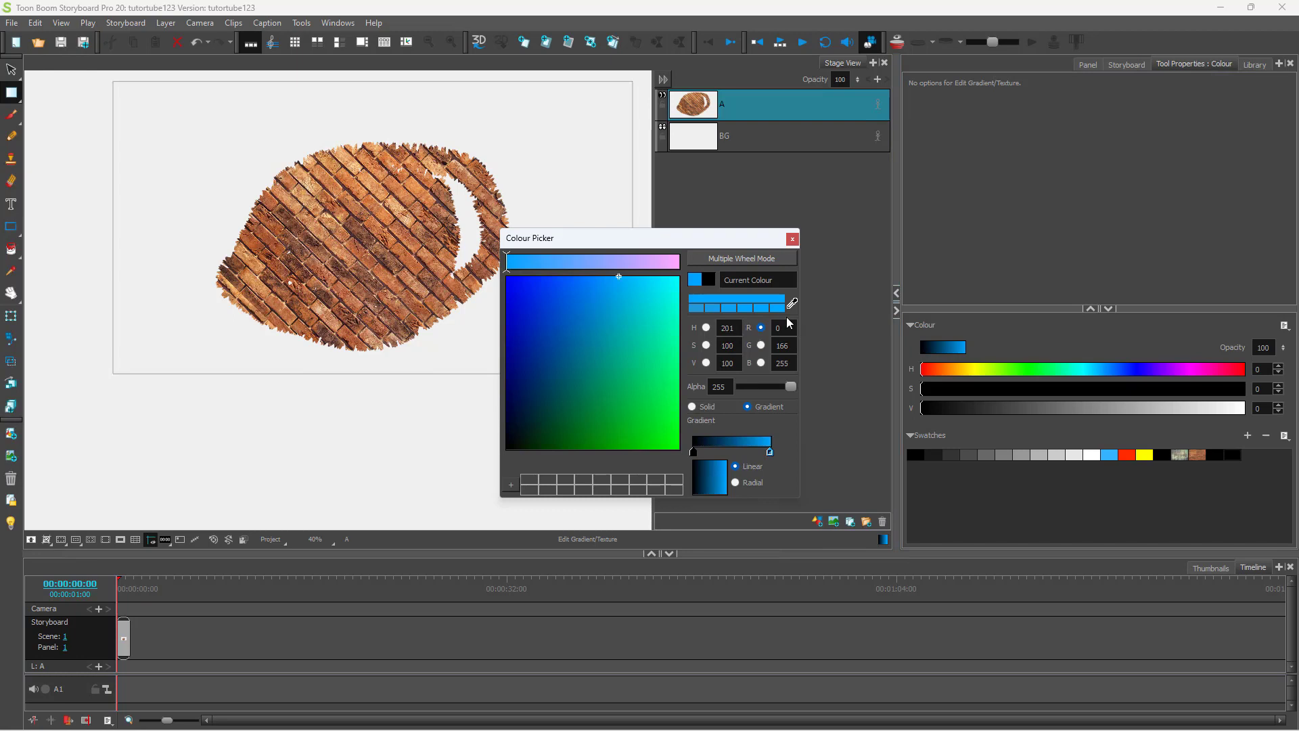
pyautogui.click(793, 239)
pyautogui.click(1247, 435)
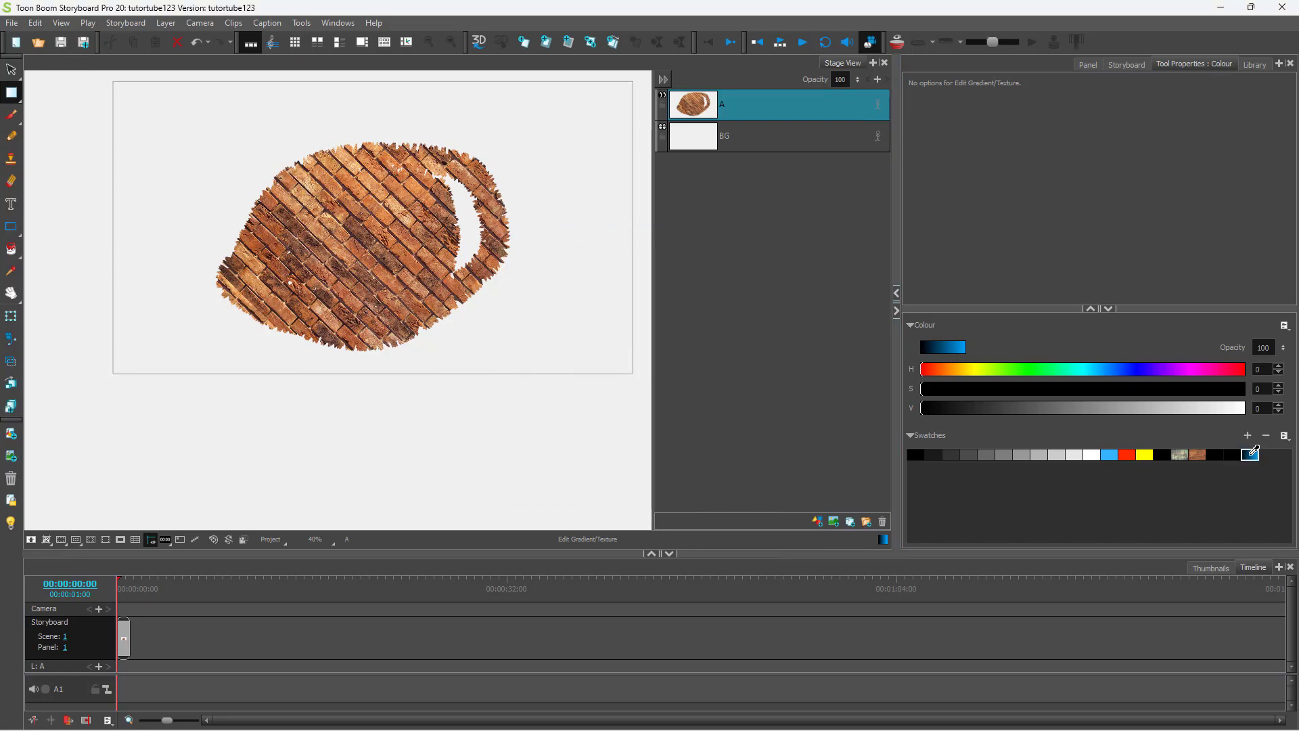
pyautogui.click(11, 250)
# Fill the mug shape with the black-to-blue linear gradient
pyautogui.click(263, 246)
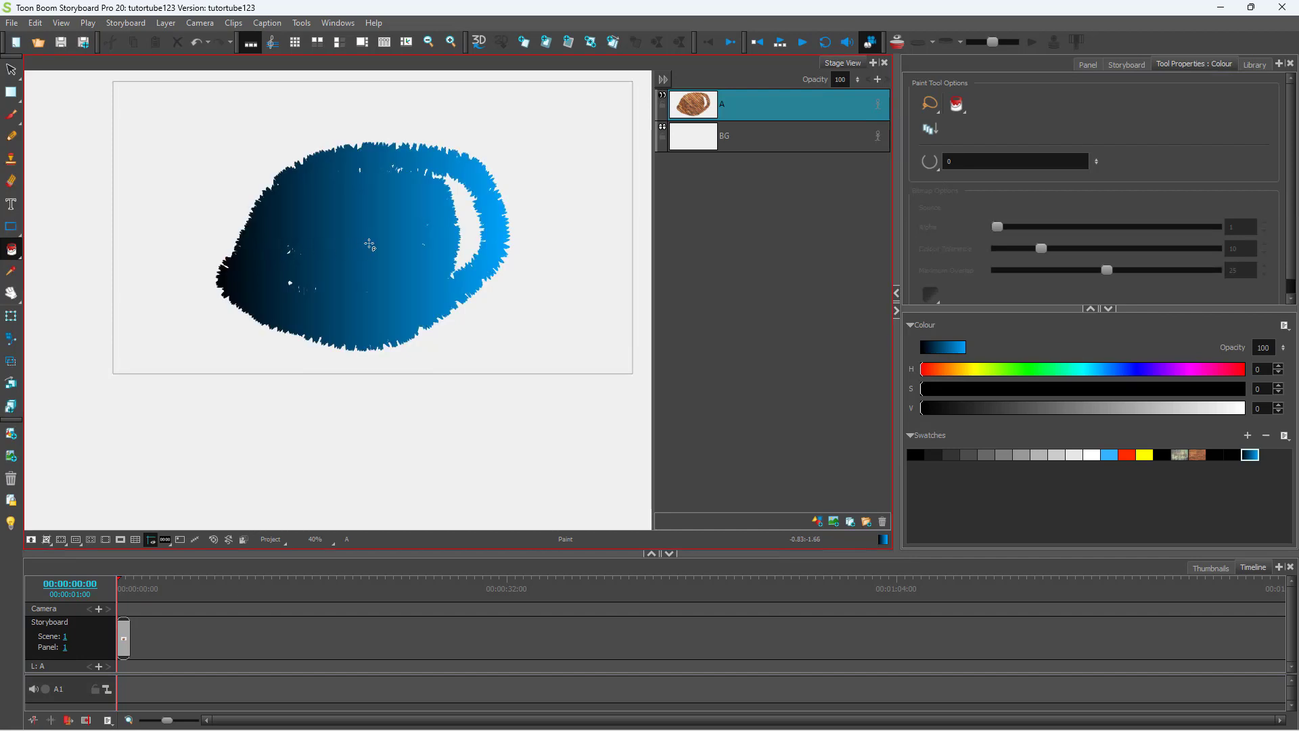
pyautogui.click(11, 94)
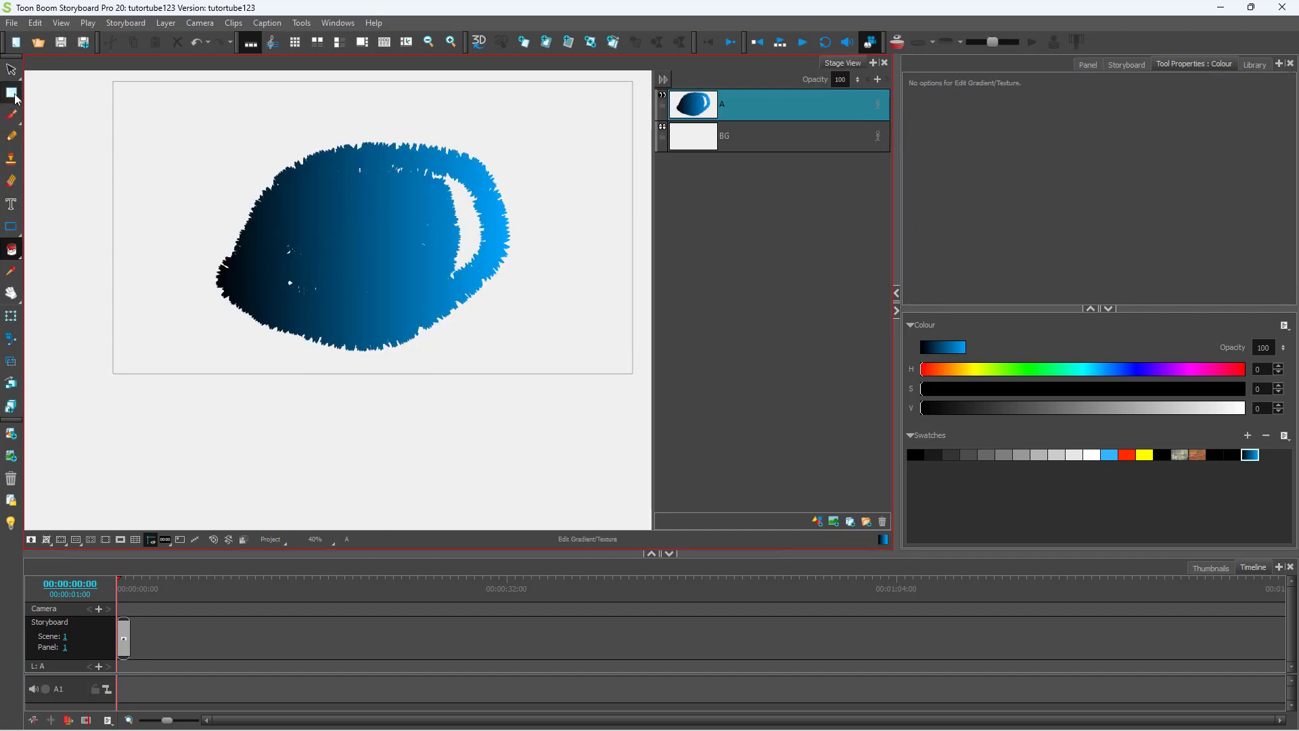
pyautogui.click(11, 94)
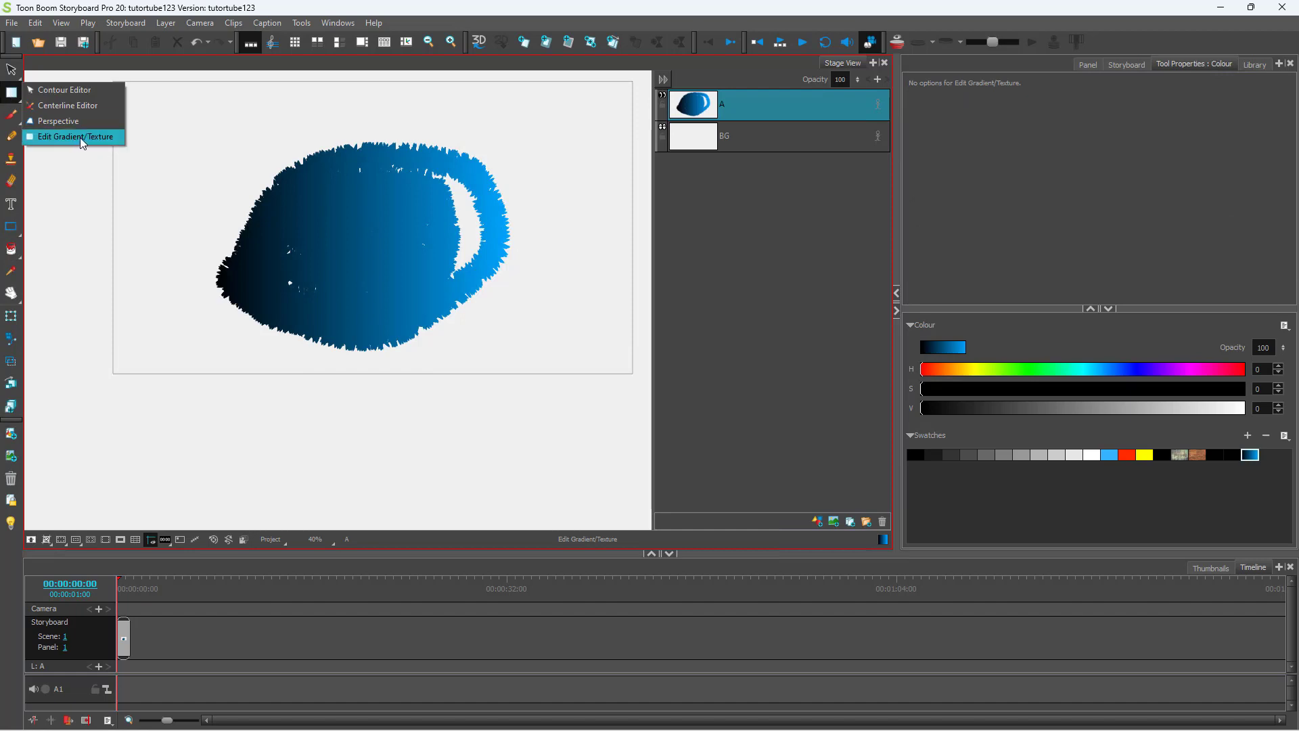
pyautogui.click(81, 138)
# Shift, shorten and rotate the gradient so it runs diagonally across the mug
pyautogui.click(298, 226)
pyautogui.moveTo(362, 247); pyautogui.dragTo(390, 259)
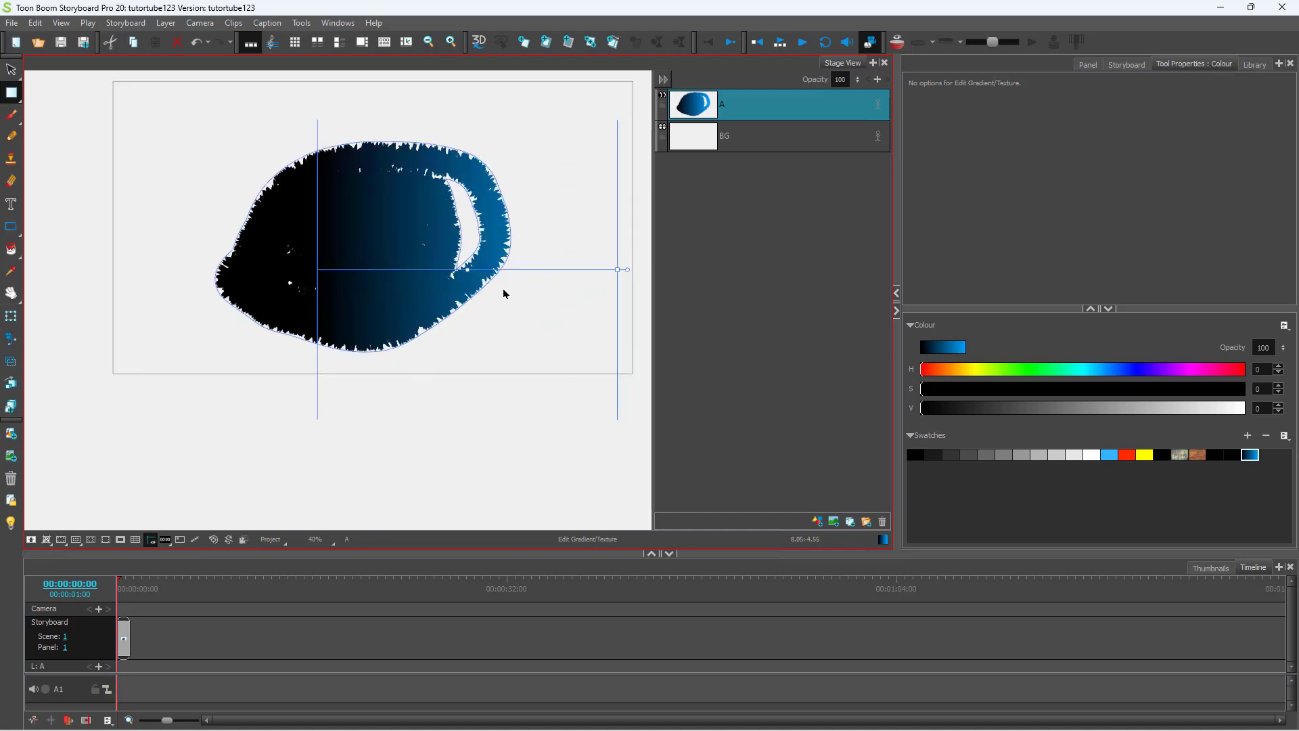
pyautogui.moveTo(617, 270); pyautogui.dragTo(387, 238)
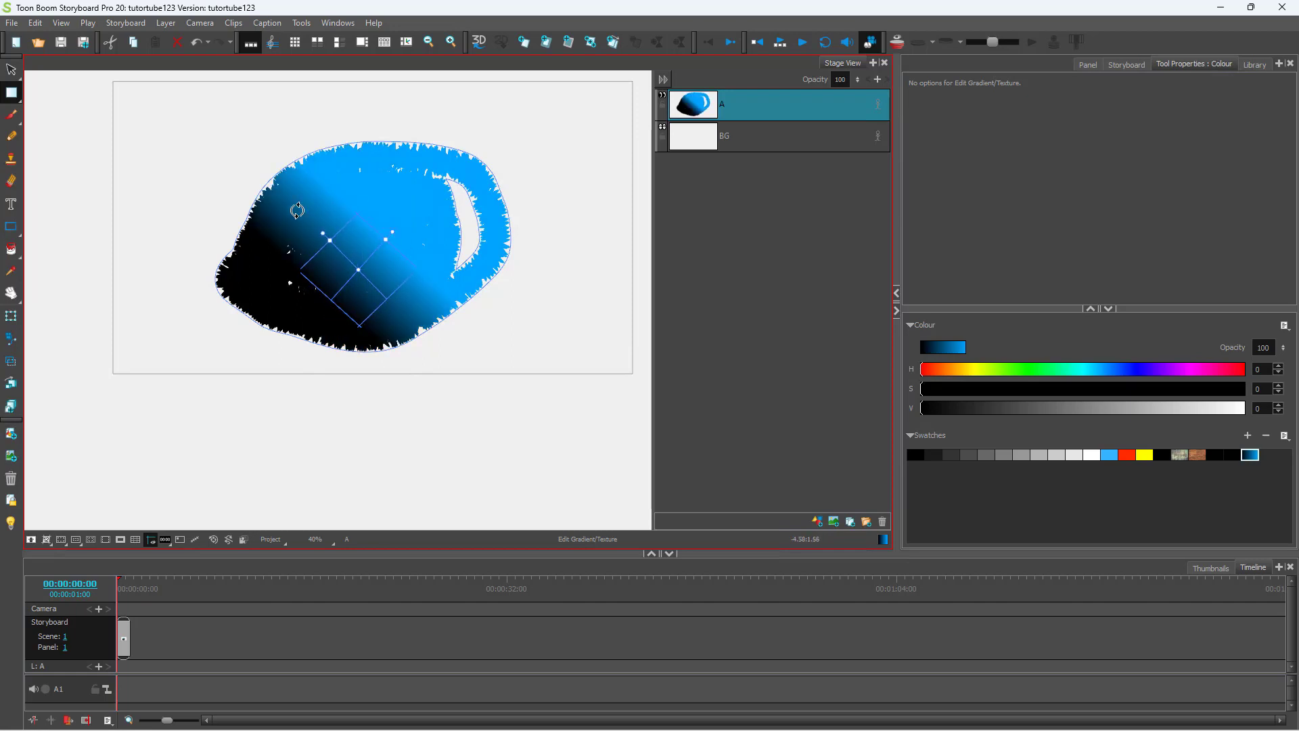
pyautogui.moveTo(297, 210); pyautogui.dragTo(310, 220)
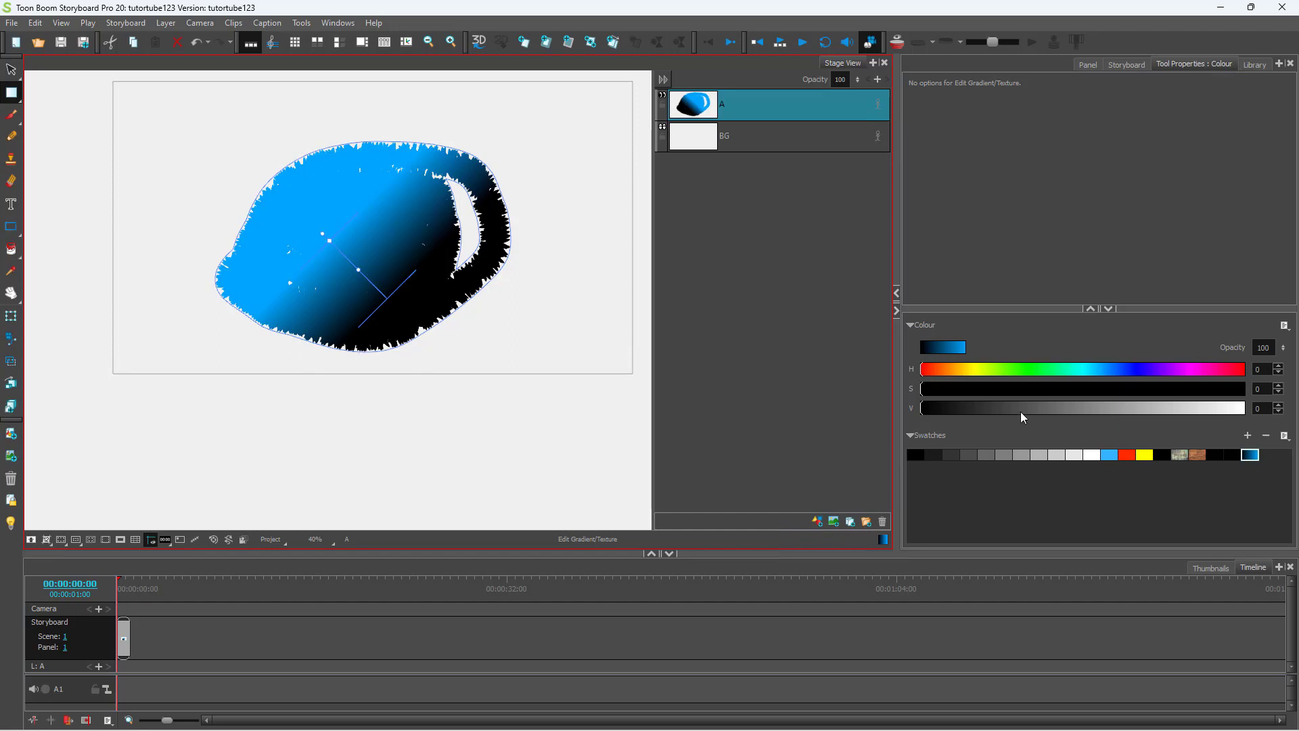
# Change the gradient colour to Radial and save it as a new swatch
pyautogui.rightClick(1252, 454)
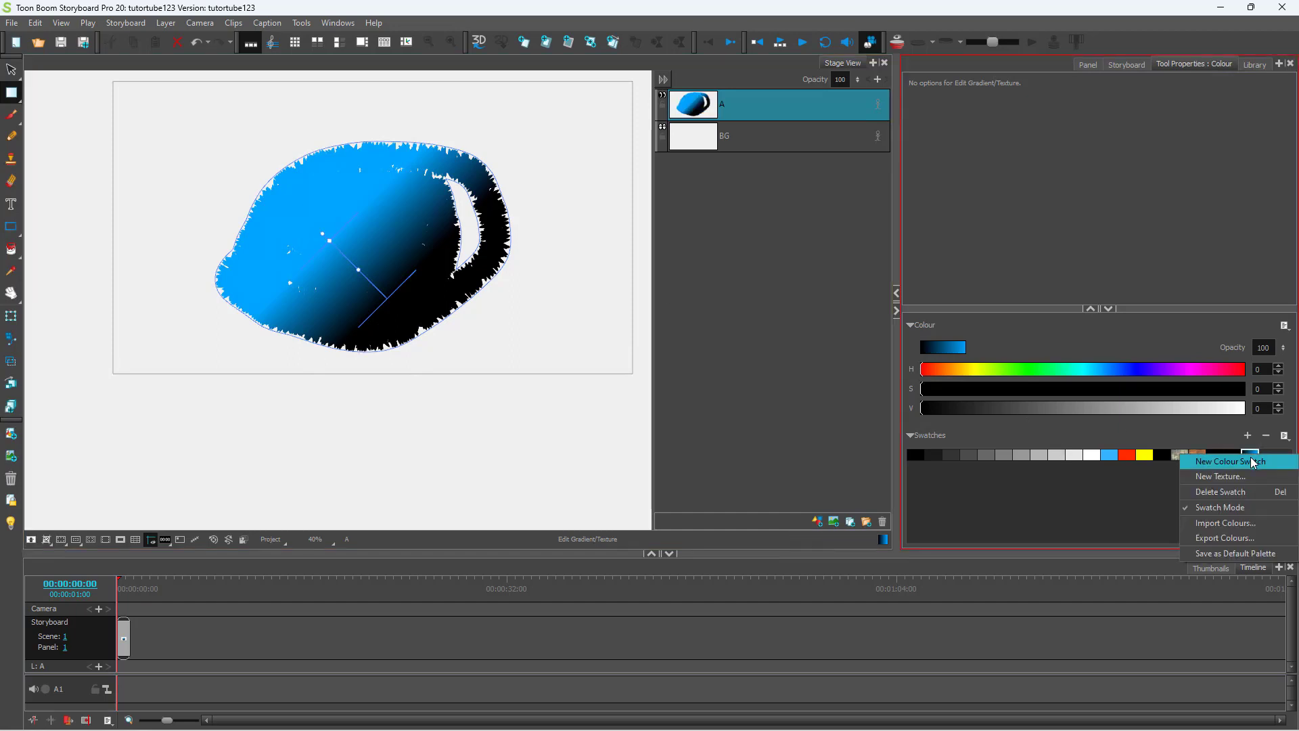
pyautogui.click(1103, 482)
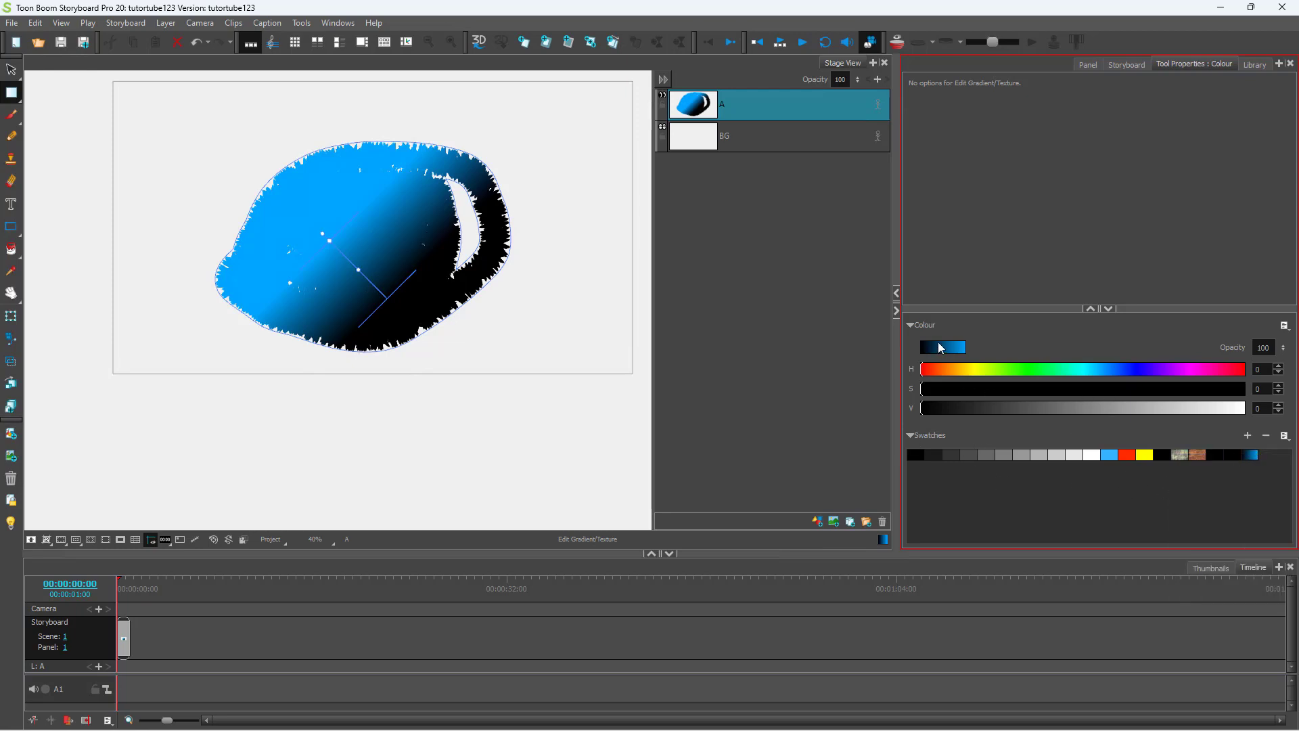
pyautogui.doubleClick(941, 348)
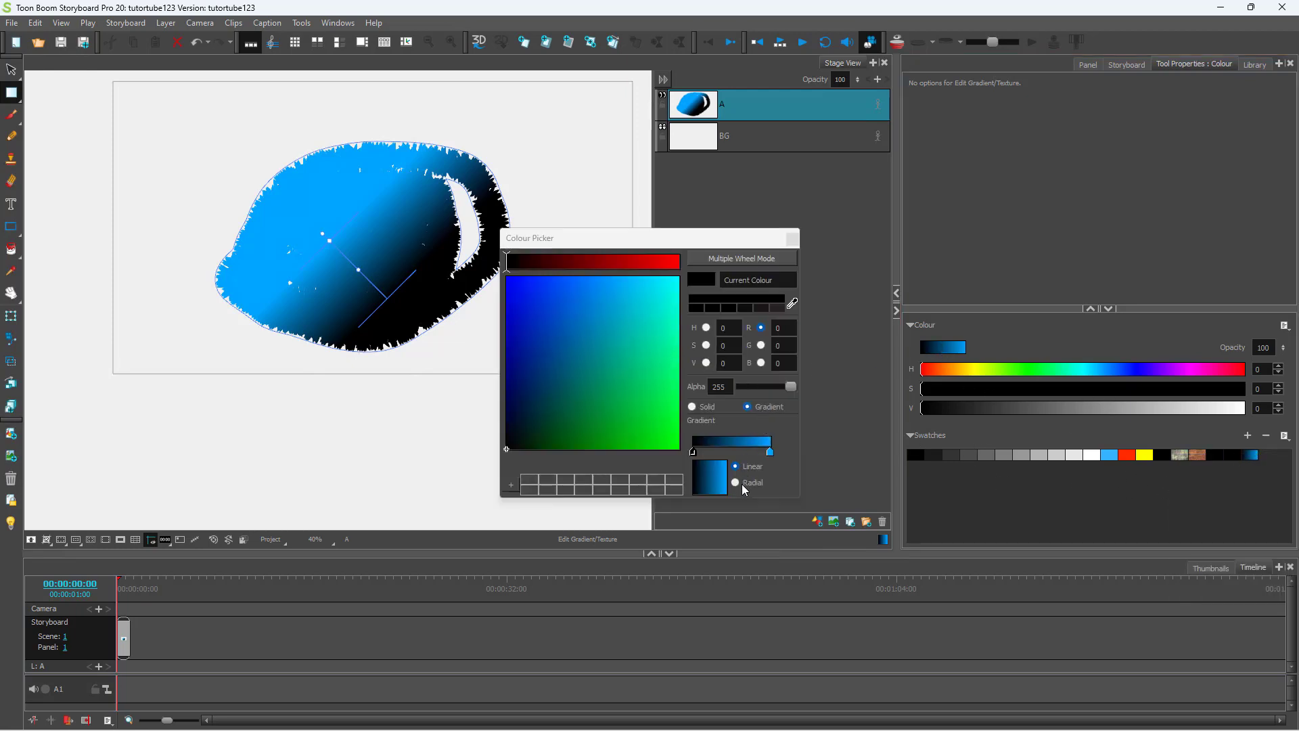
pyautogui.click(743, 487)
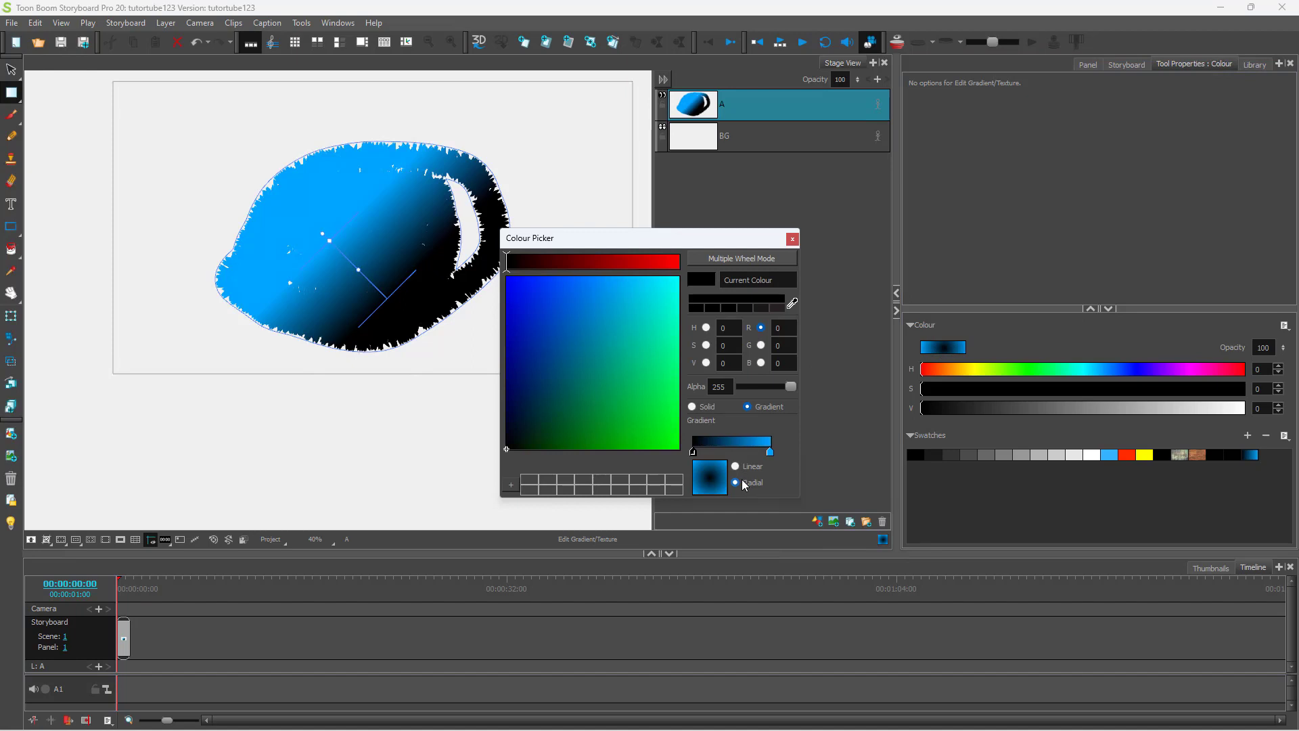
pyautogui.click(792, 239)
pyautogui.click(1248, 435)
# Fill the mug shape with the new radial gradient swatch
pyautogui.click(1270, 452)
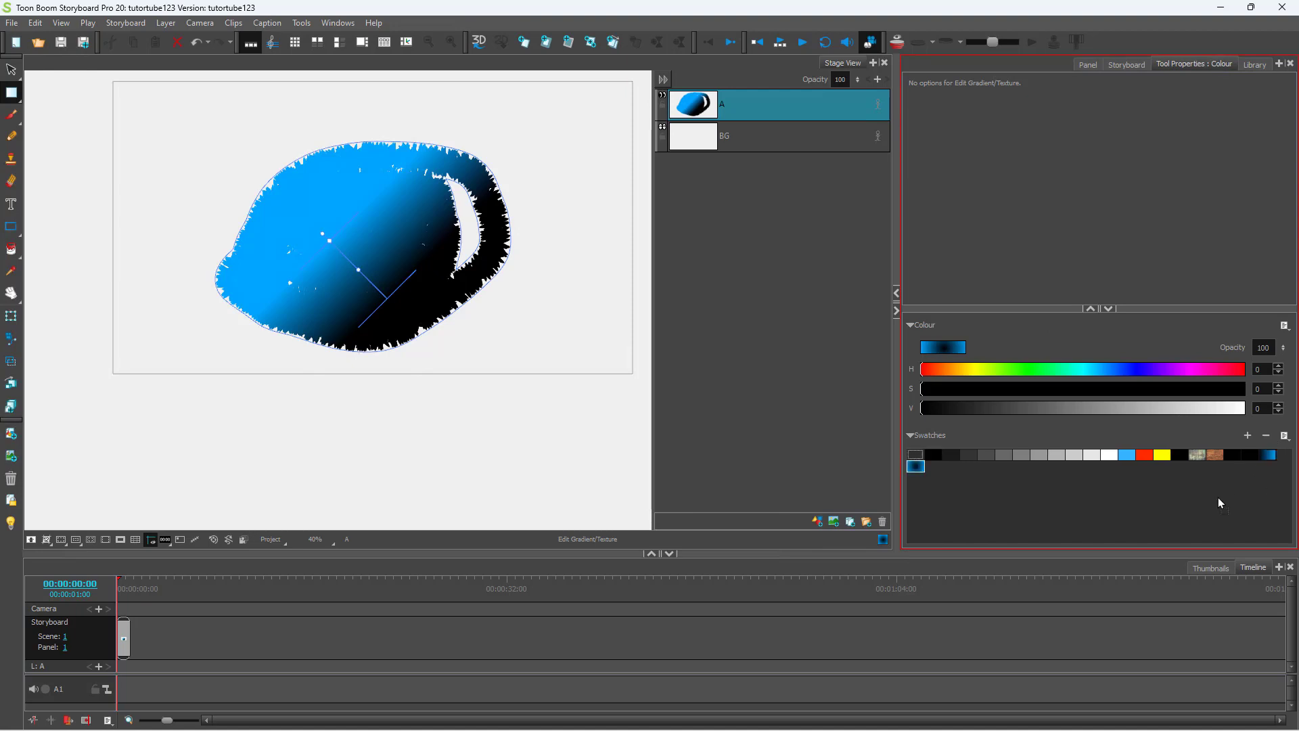
pyautogui.click(11, 249)
pyautogui.click(272, 248)
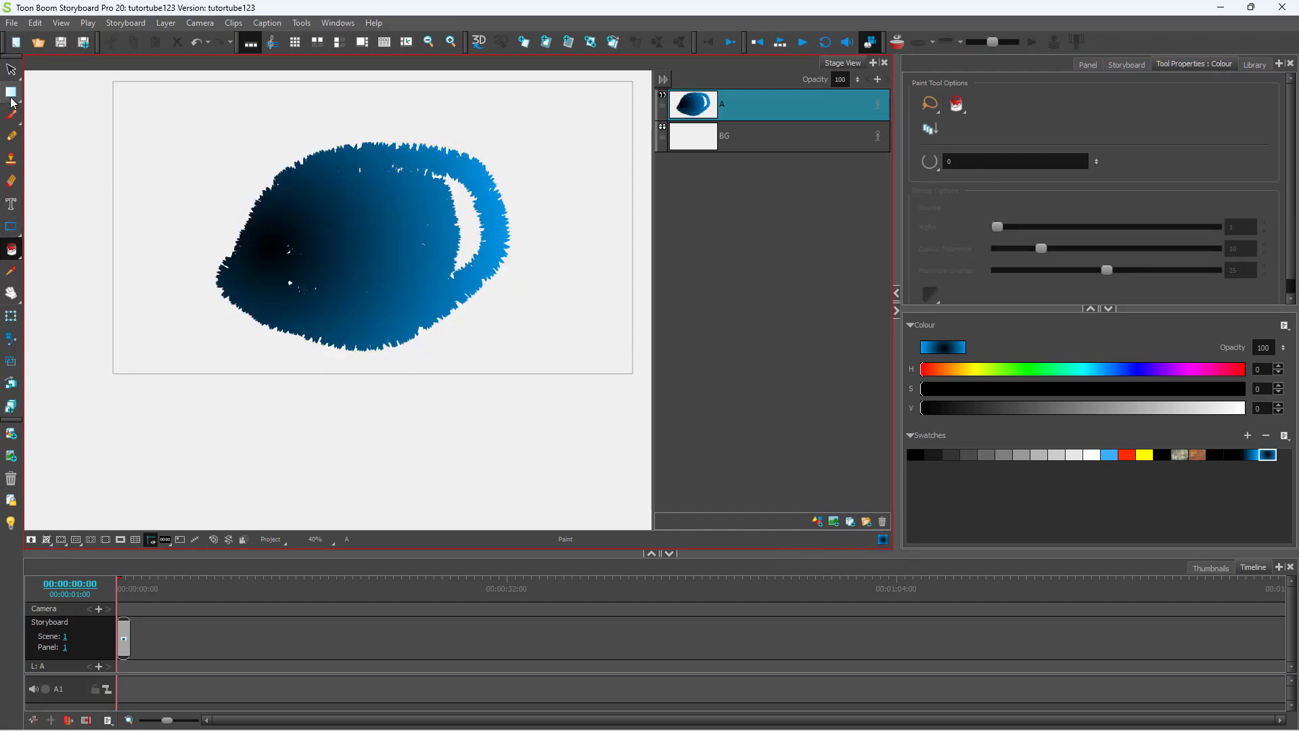
# Move the radial gradient's centre and squash its circle into a tilted ellipse
pyautogui.click(11, 92)
pyautogui.click(275, 257)
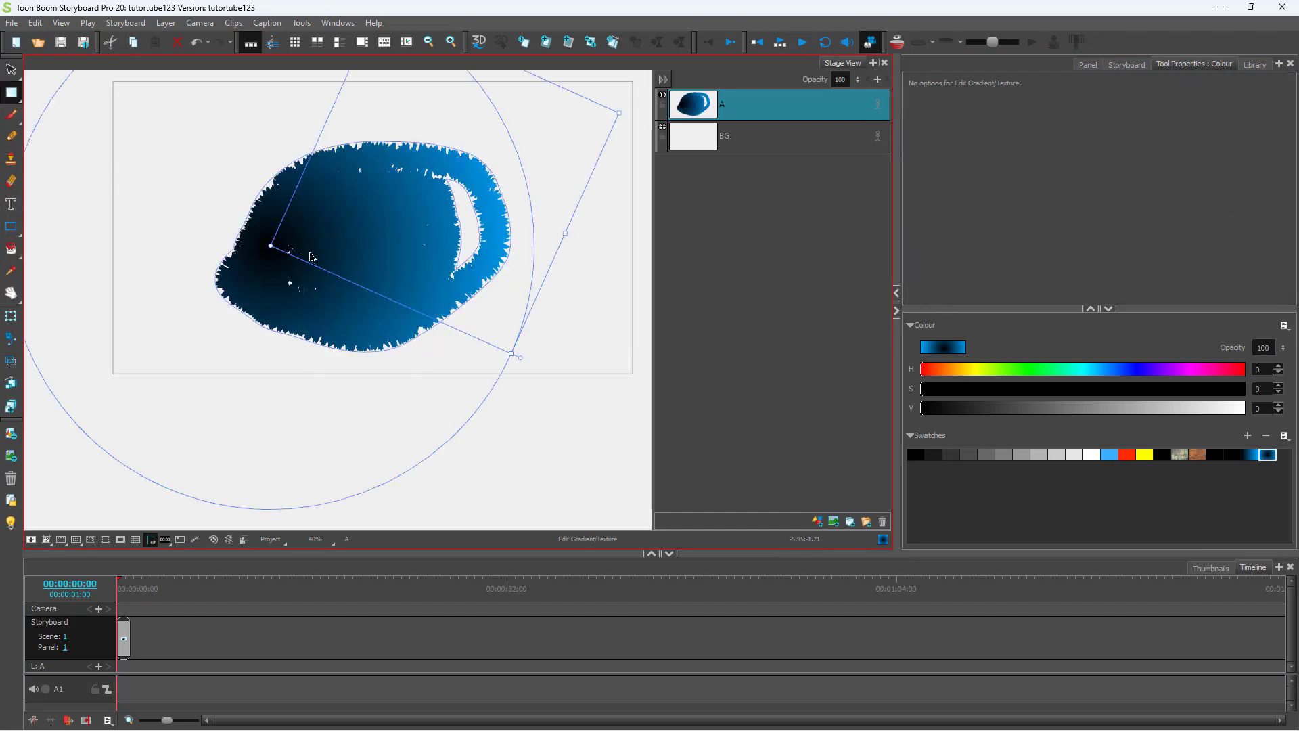
pyautogui.moveTo(270, 246); pyautogui.dragTo(353, 265)
pyautogui.scroll(-3, 381, 266)
pyautogui.moveTo(413, 168); pyautogui.dragTo(376, 247)
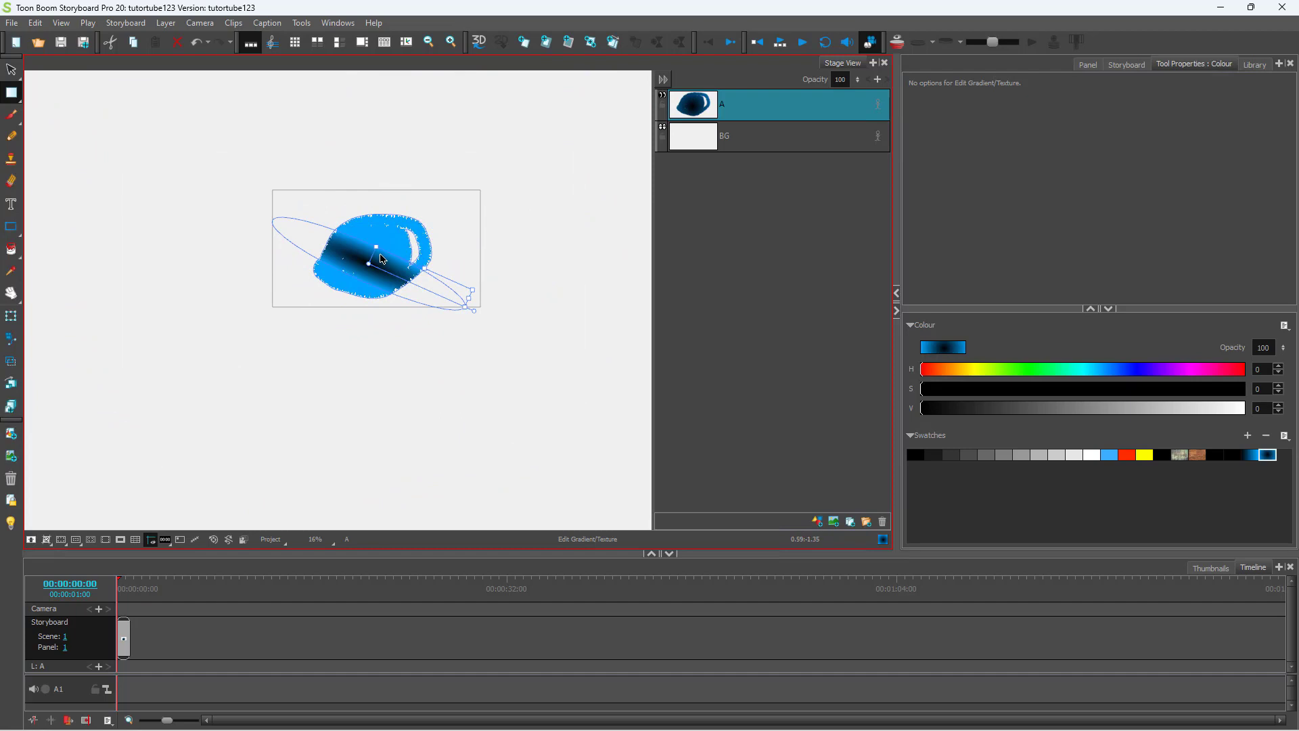
pyautogui.scroll(3, 382, 258)
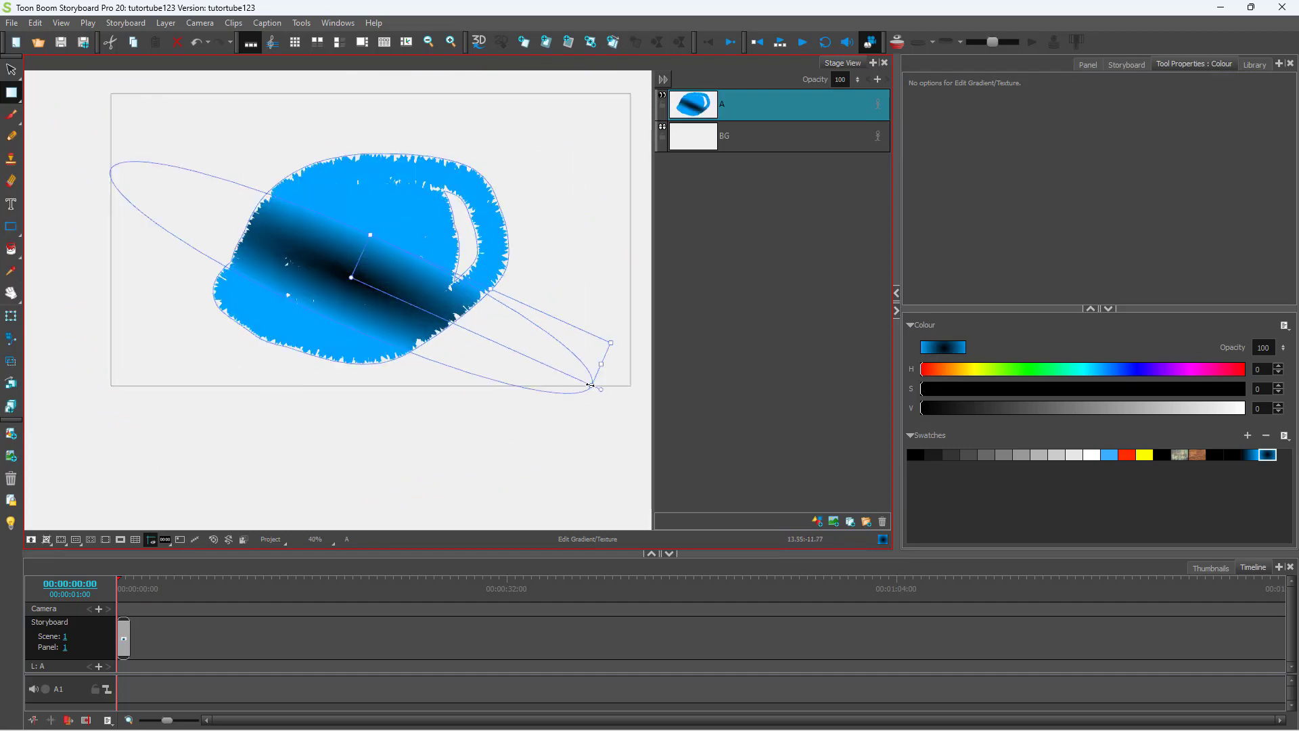
# Shrink and flatten the dark centre into a thin ellipse slanting up-right
pyautogui.moveTo(594, 385); pyautogui.dragTo(425, 325)
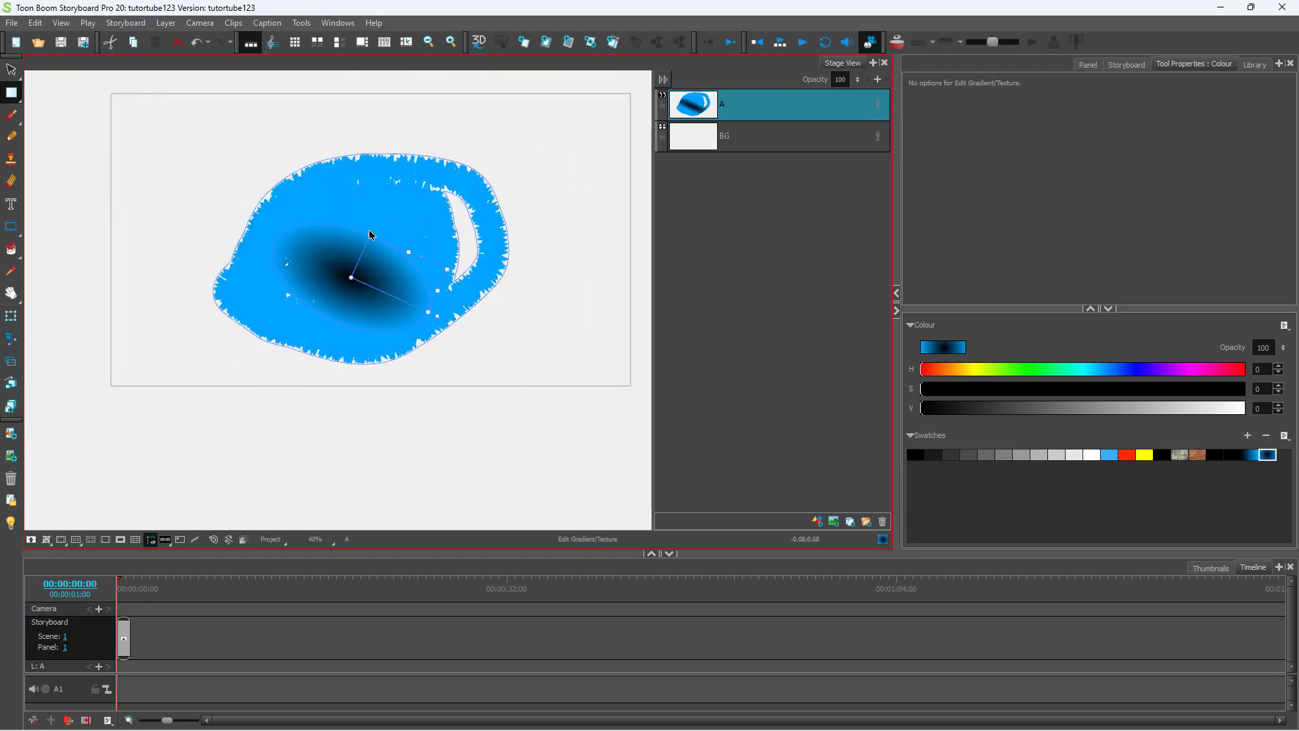
pyautogui.moveTo(371, 237); pyautogui.dragTo(359, 260)
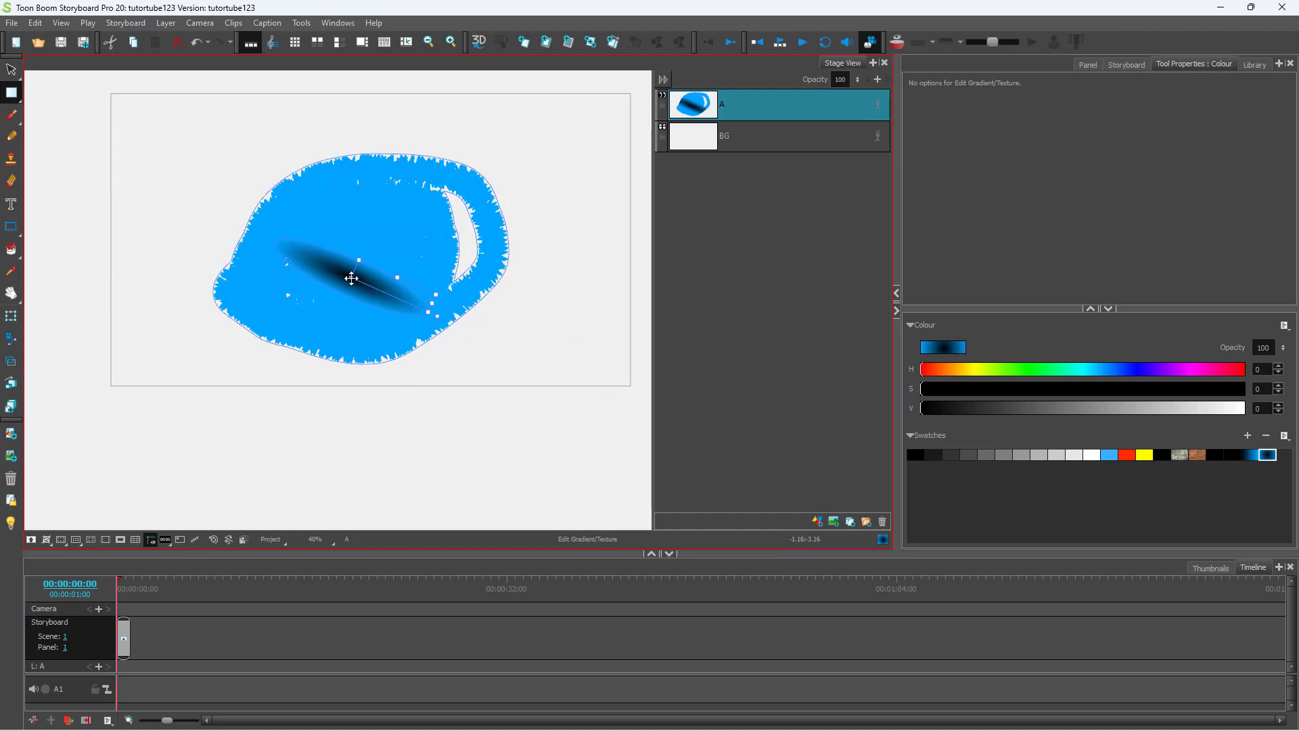
pyautogui.click(336, 234)
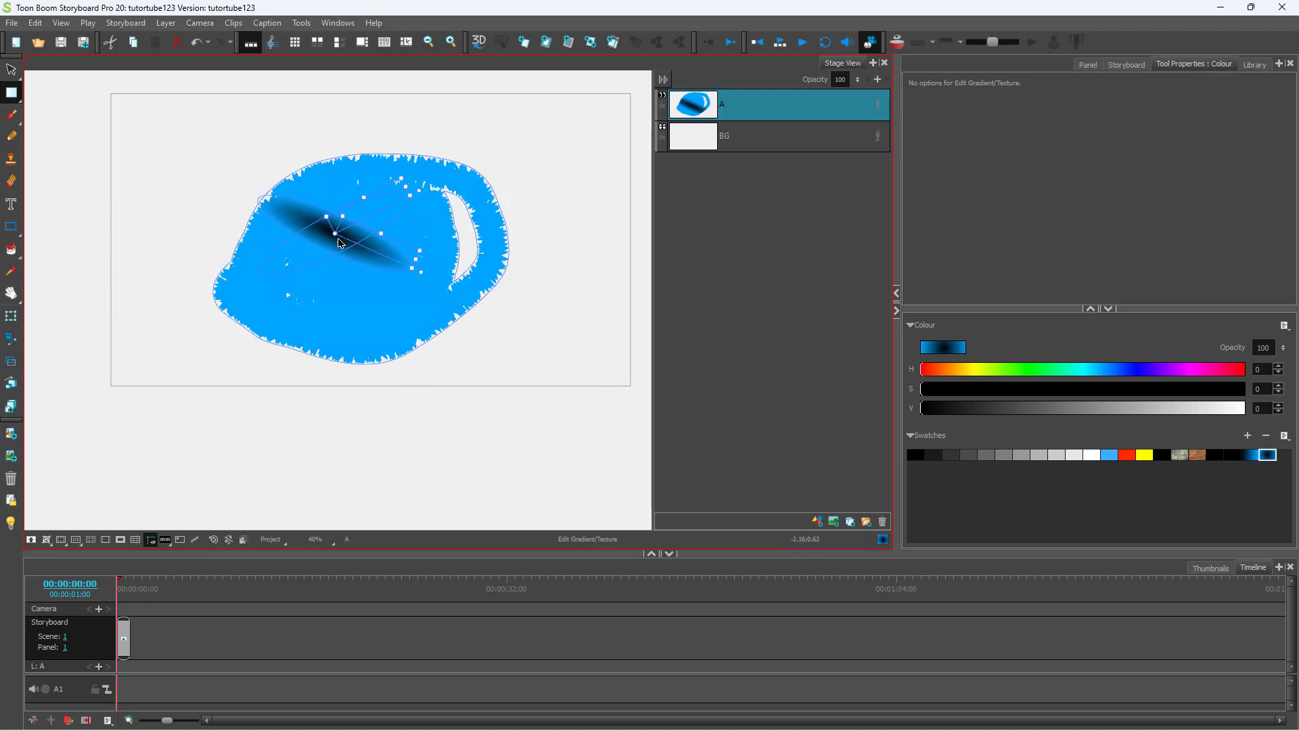
pyautogui.moveTo(331, 230); pyautogui.dragTo(327, 262)
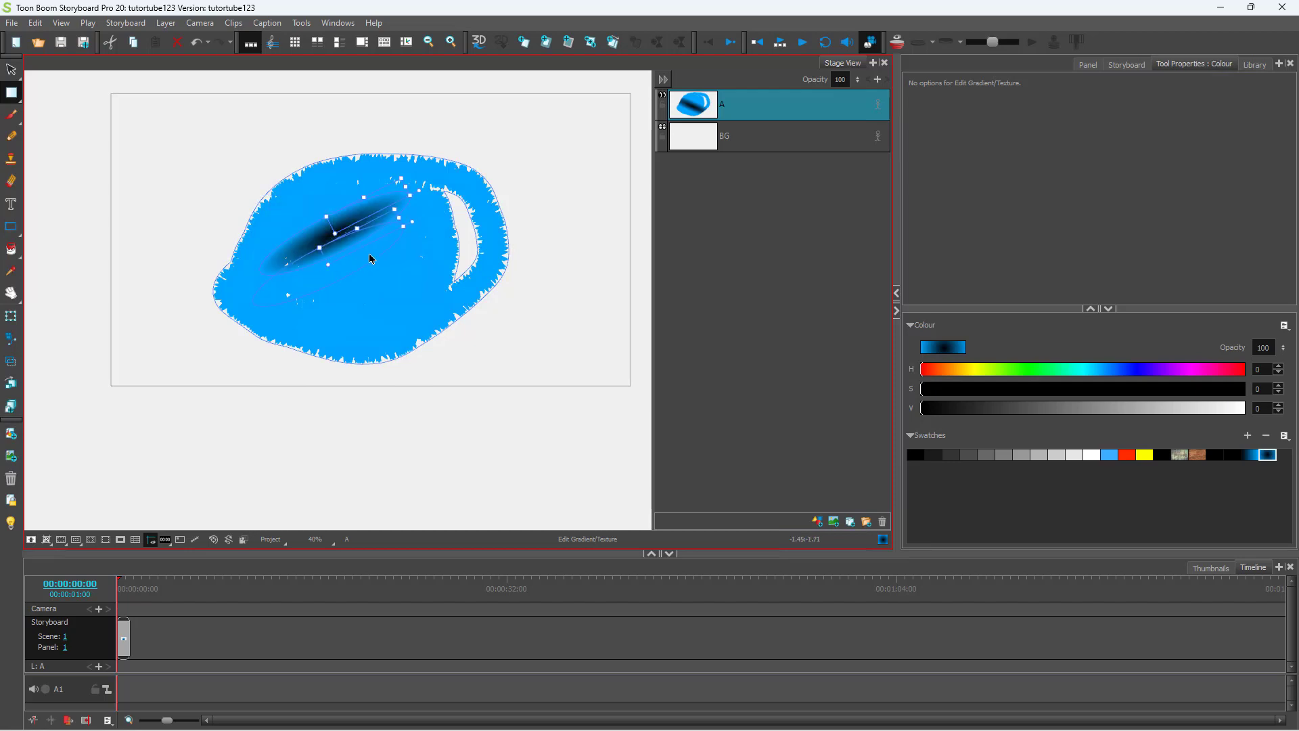
pyautogui.scroll(-2, 571, 190)
pyautogui.scroll(4, 561, 196)
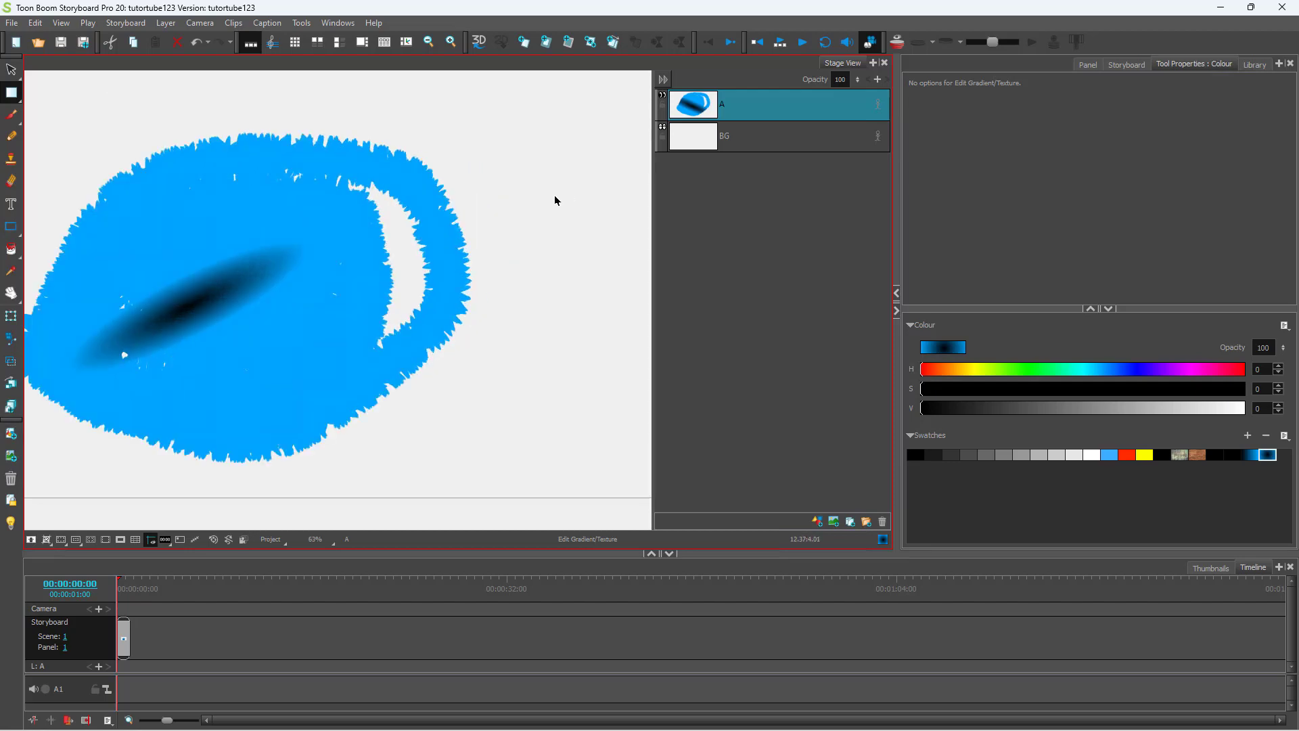
pyautogui.scroll(-1, 406, 210)
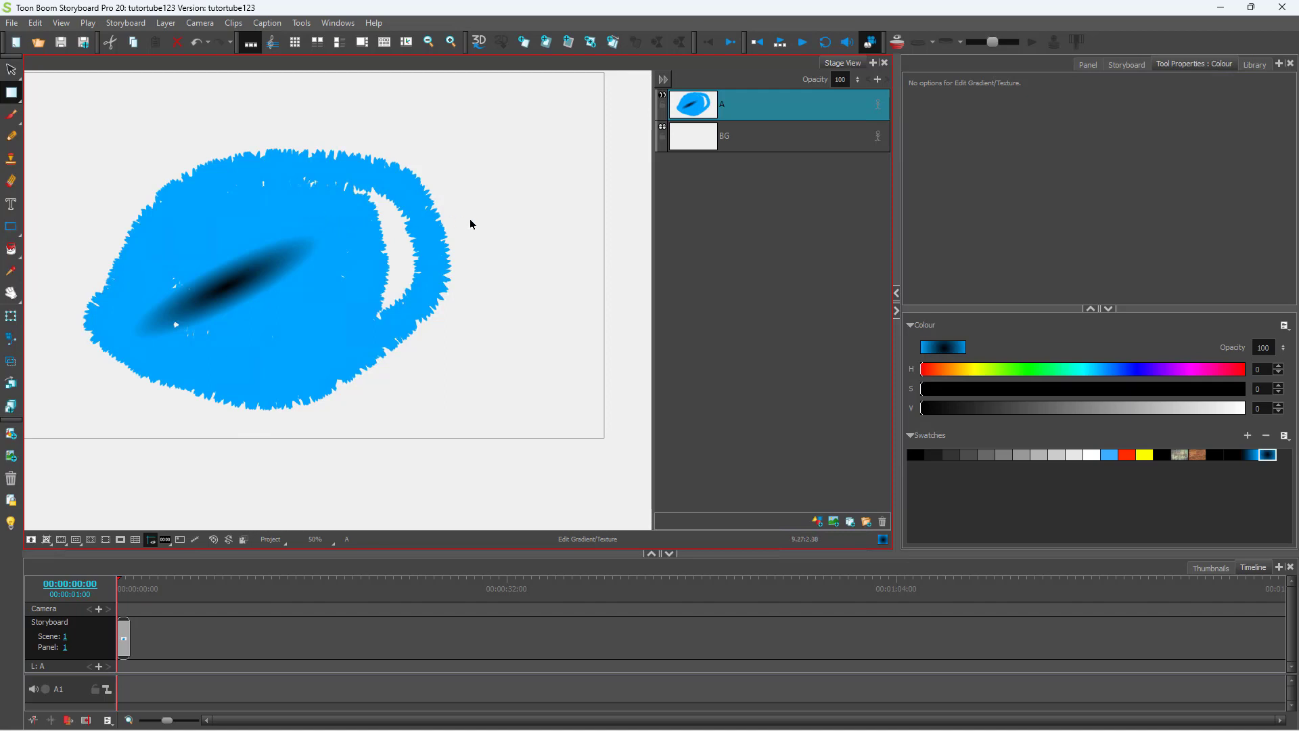
pyautogui.click(12, 94)
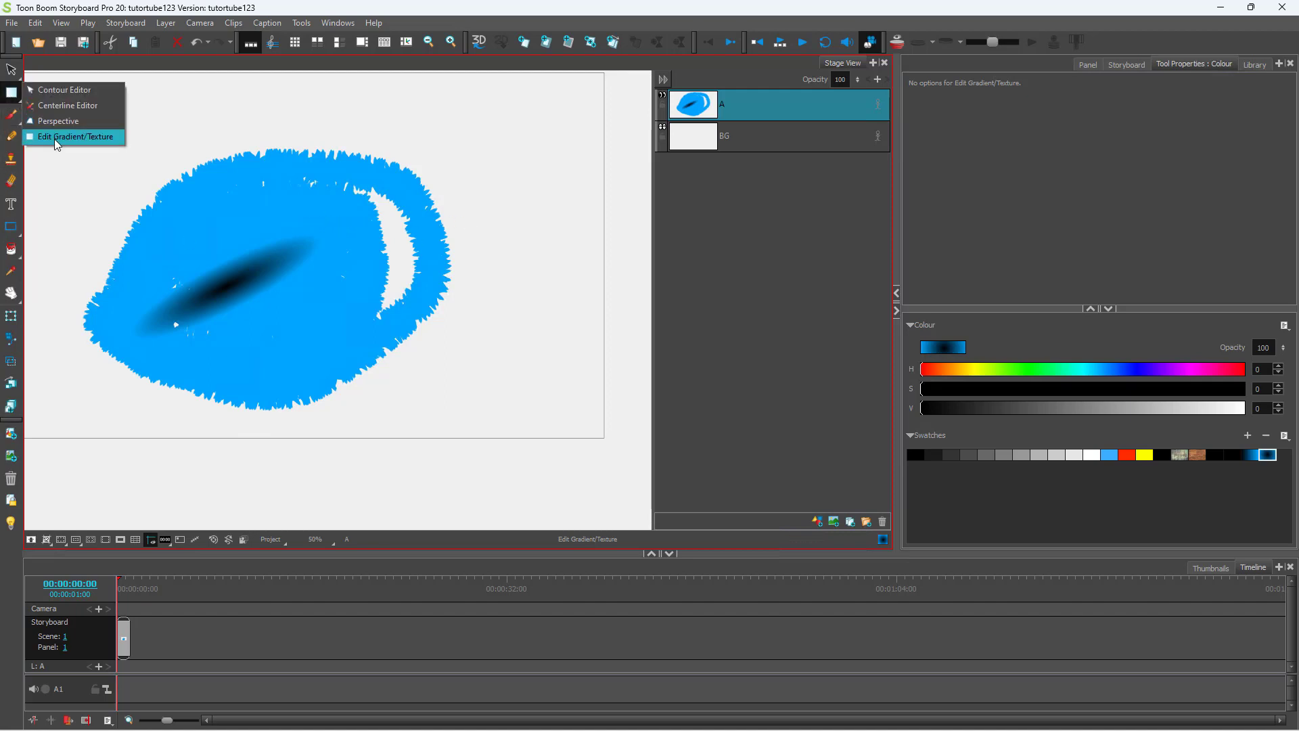
pyautogui.click(451, 140)
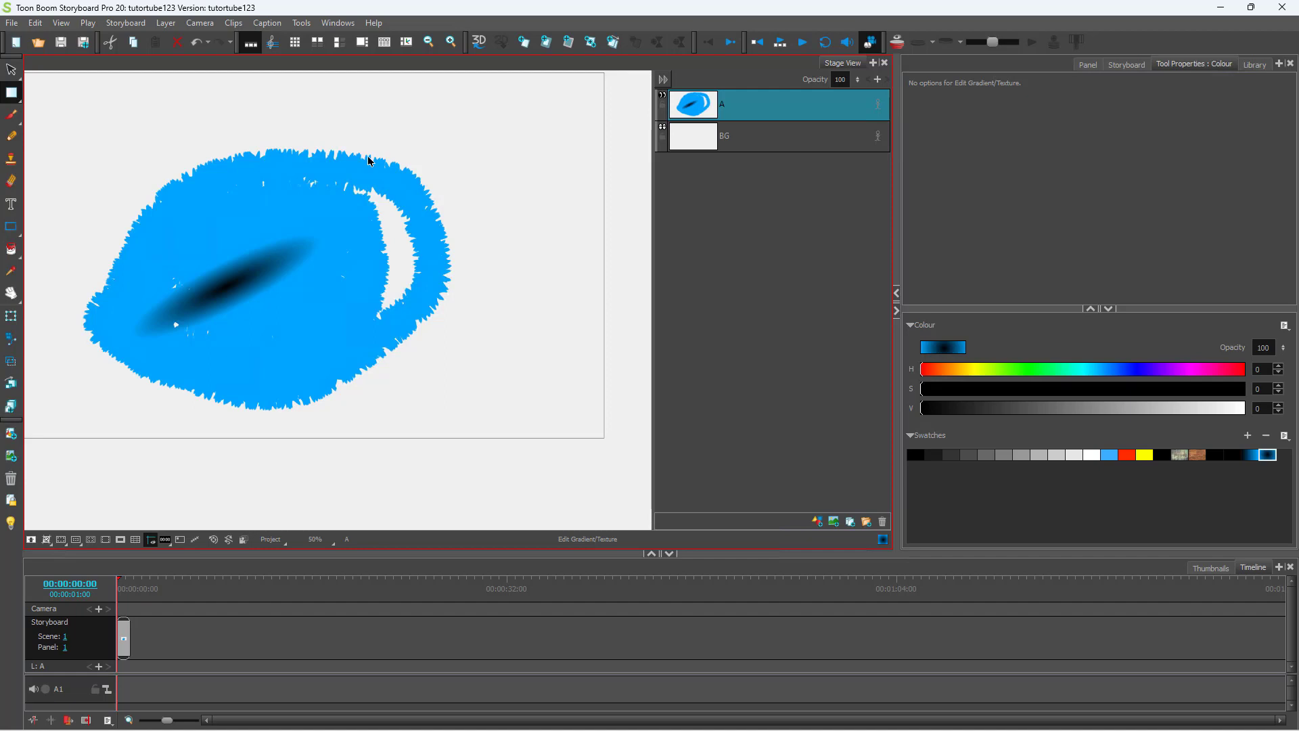